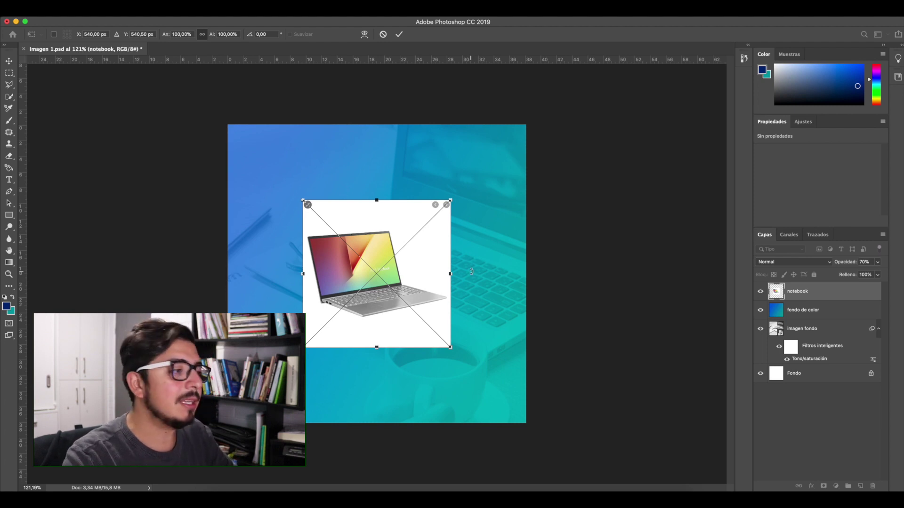
# Commit the placement of the notebook image and activate the Pen tool in Path mode
pyautogui.press('Return')
pyautogui.press('z')
pyautogui.moveTo(346, 320); pyautogui.dragTo(396, 319)
pyautogui.scroll(4, 404, 304)
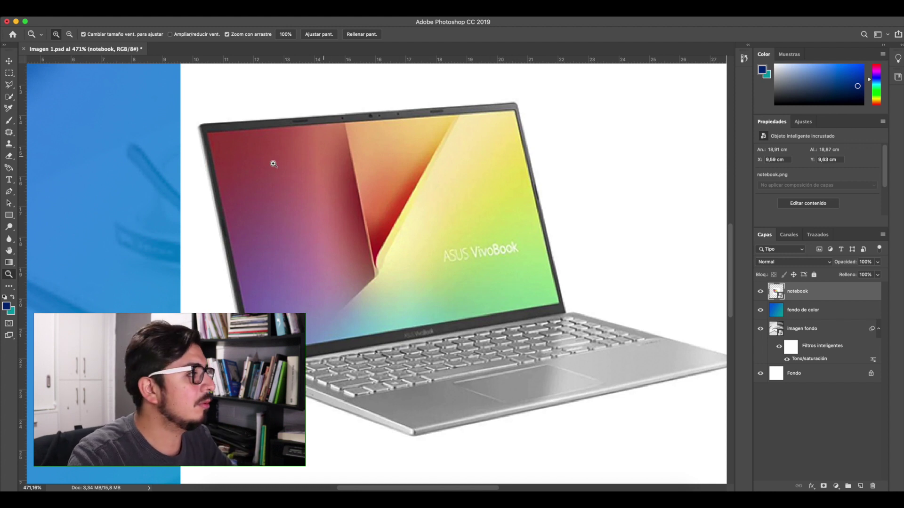
pyautogui.moveTo(178, 125); pyautogui.dragTo(263, 152)
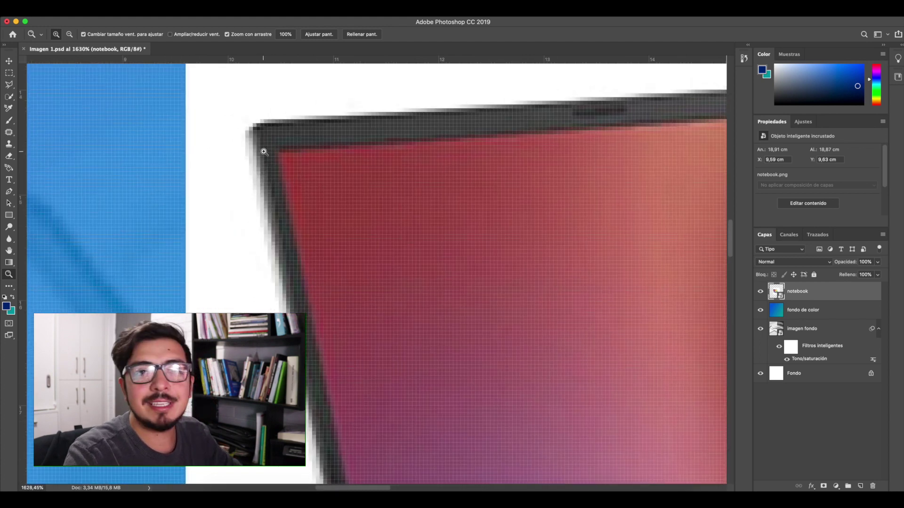
pyautogui.click(8, 192)
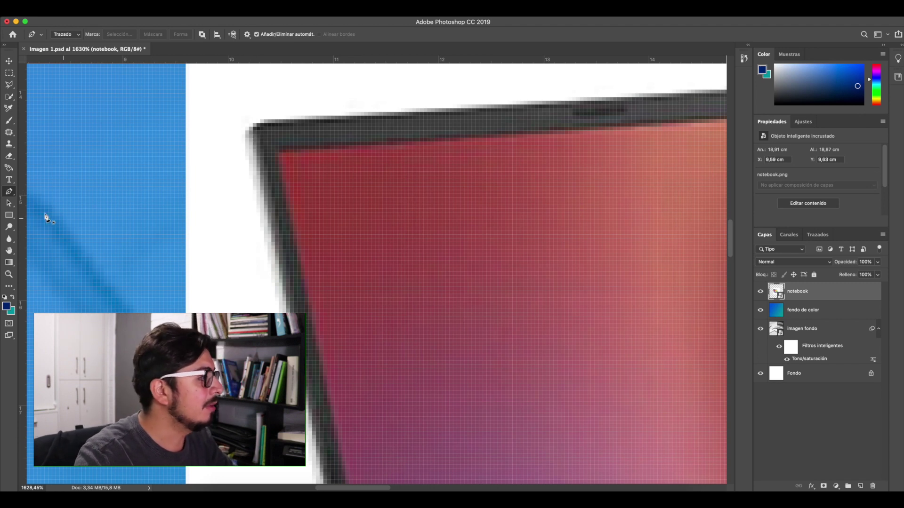
pyautogui.moveTo(8, 191); pyautogui.dragTo(71, 193)
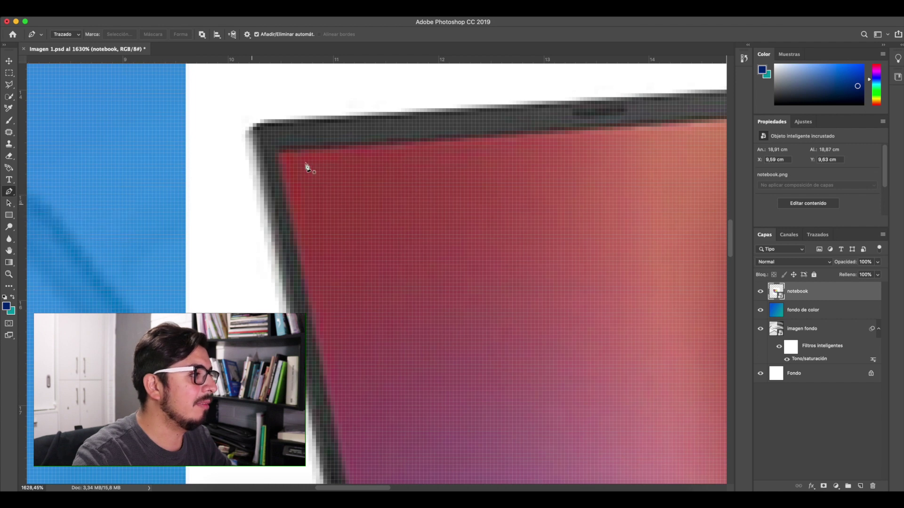
# Examine the laptop's outline from the screen's upper corners down to the keyboard base
pyautogui.press('z')
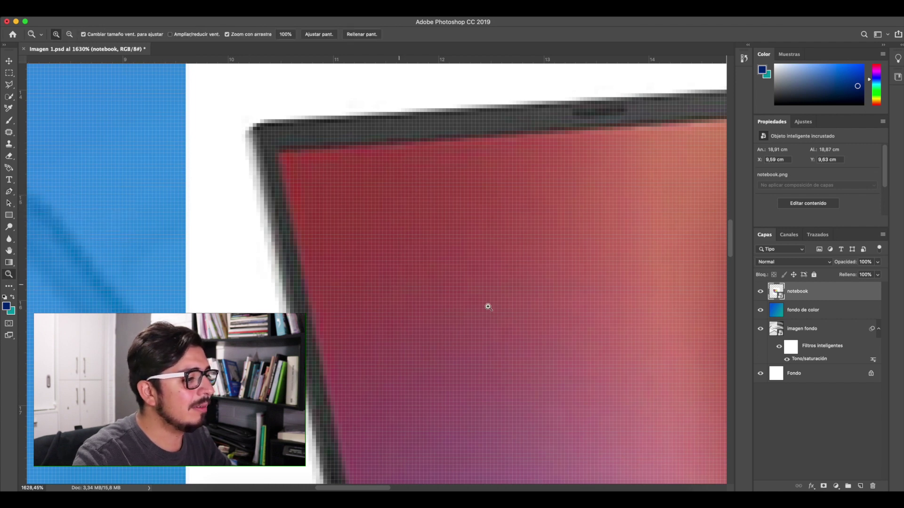
pyautogui.moveTo(454, 278); pyautogui.dragTo(308, 317)
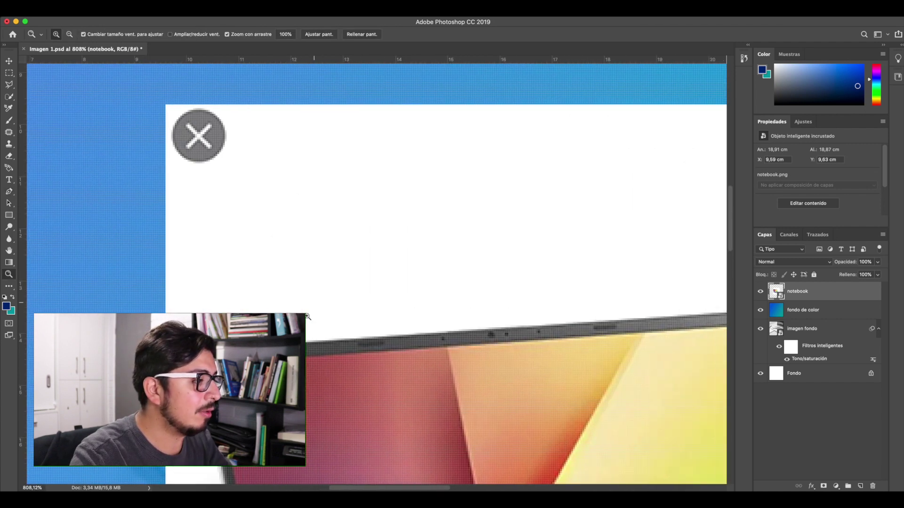
pyautogui.hscroll(5, 448, 343)
pyautogui.scroll(-8, 448, 343)
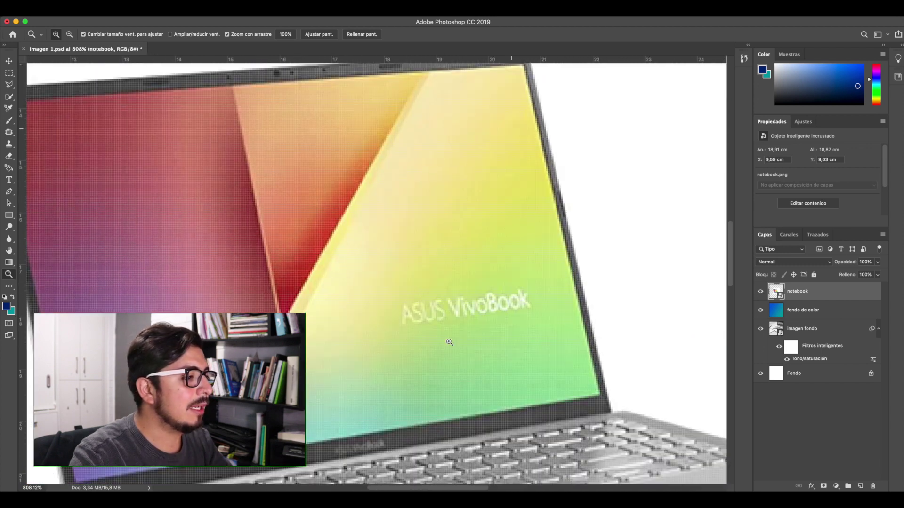
pyautogui.scroll(-4, 448, 341)
pyautogui.scroll(8, 449, 341)
pyautogui.hscroll(-6, 449, 340)
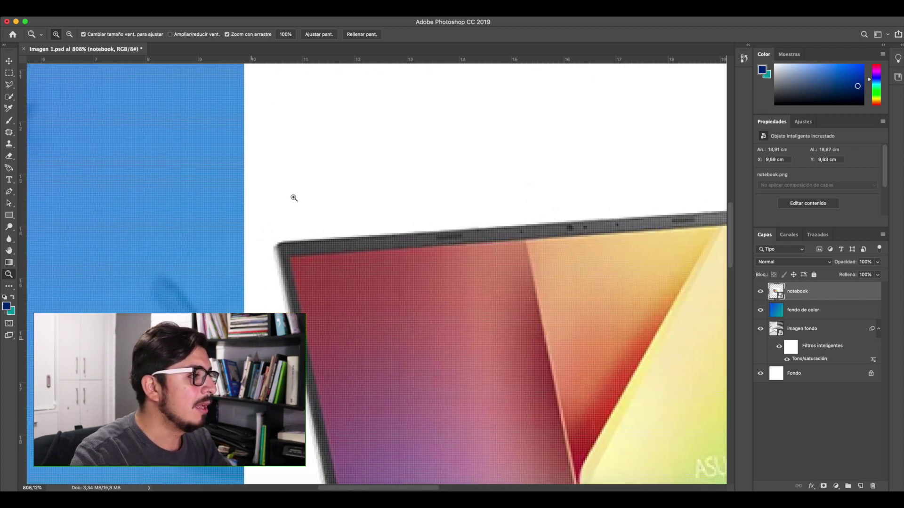
# Draw a closed triangular practice path with the Pen tool on the white area above the laptop
pyautogui.press('p')
pyautogui.scroll(3, 314, 193)
pyautogui.hscroll(4, 368, 169)
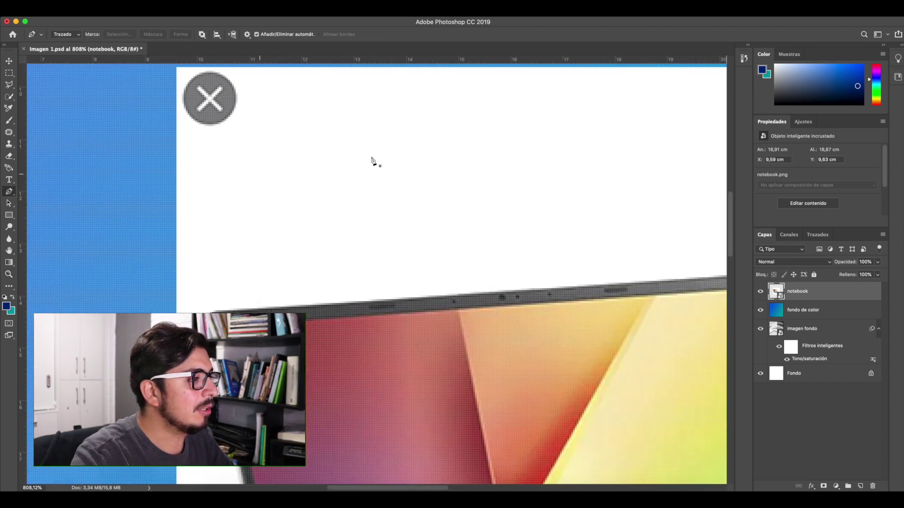
pyautogui.hscroll(-2, 302, 164)
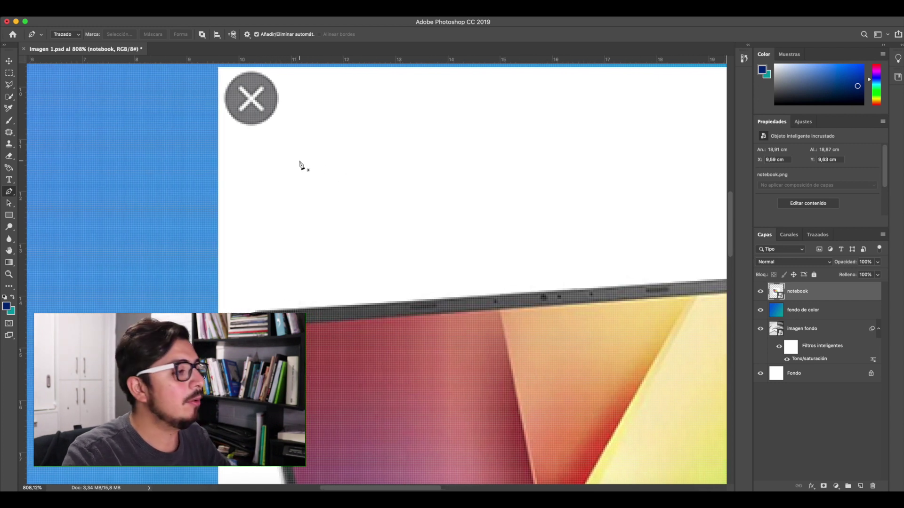
pyautogui.click(294, 164)
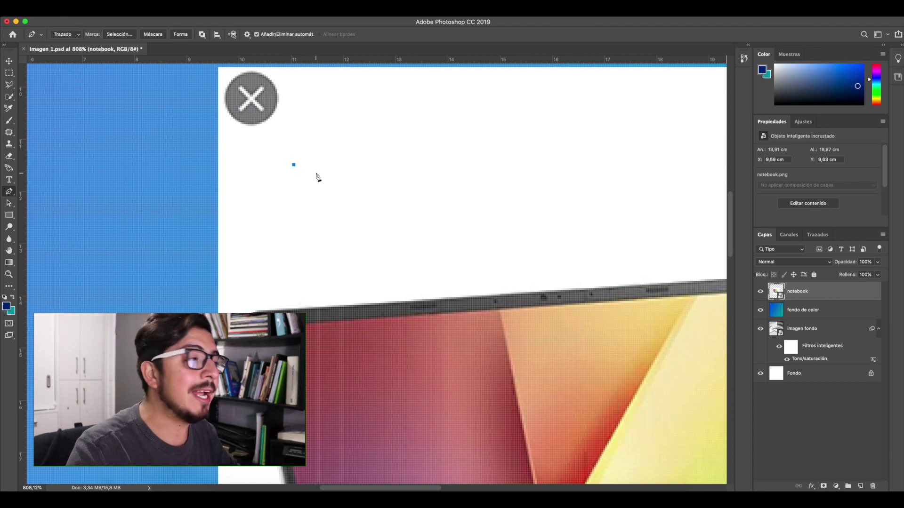
pyautogui.click(393, 139)
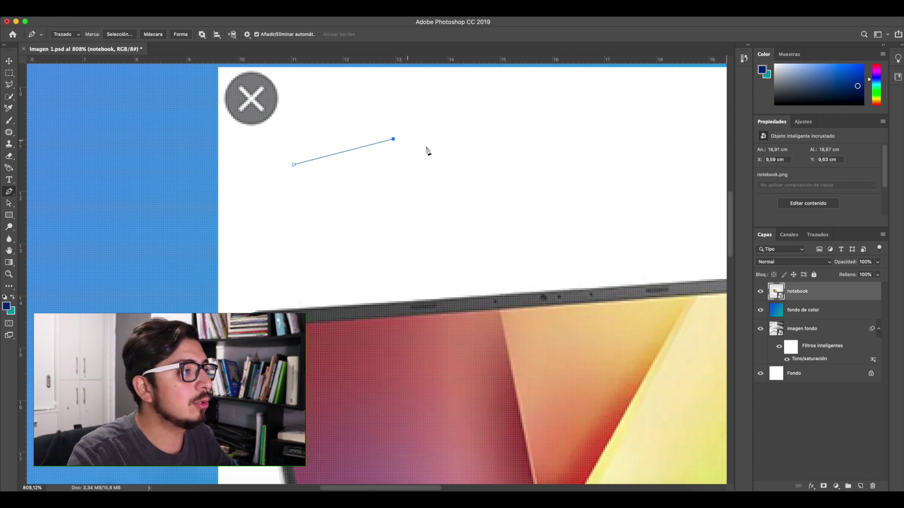
pyautogui.click(423, 224)
pyautogui.click(294, 165)
# Draw a closed four-sided practice path beside the triangle using straight Pen segments
pyautogui.click(454, 122)
pyautogui.click(454, 199)
pyautogui.click(528, 205)
pyautogui.click(534, 124)
pyautogui.click(454, 122)
# Draw a closed, roughly circular practice path with four curved anchor points beside the four-sided shape
pyautogui.hscroll(5, 508, 161)
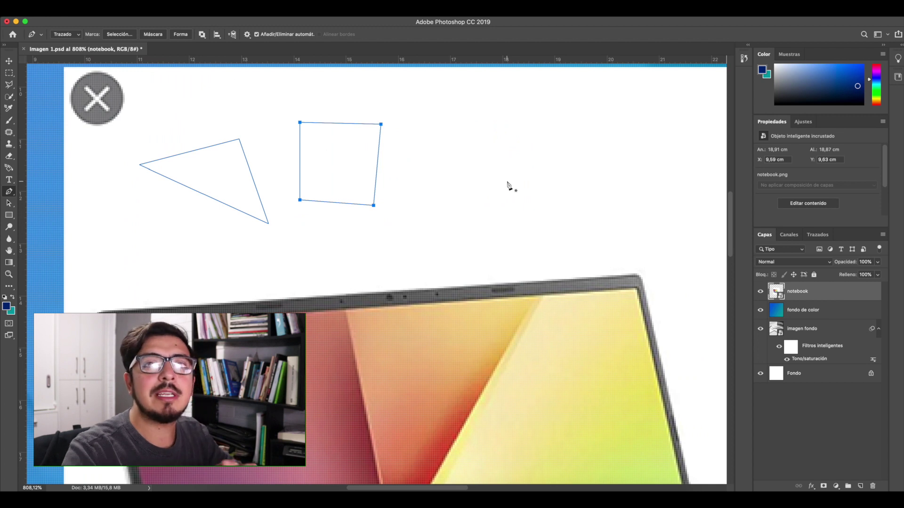
pyautogui.click(420, 131)
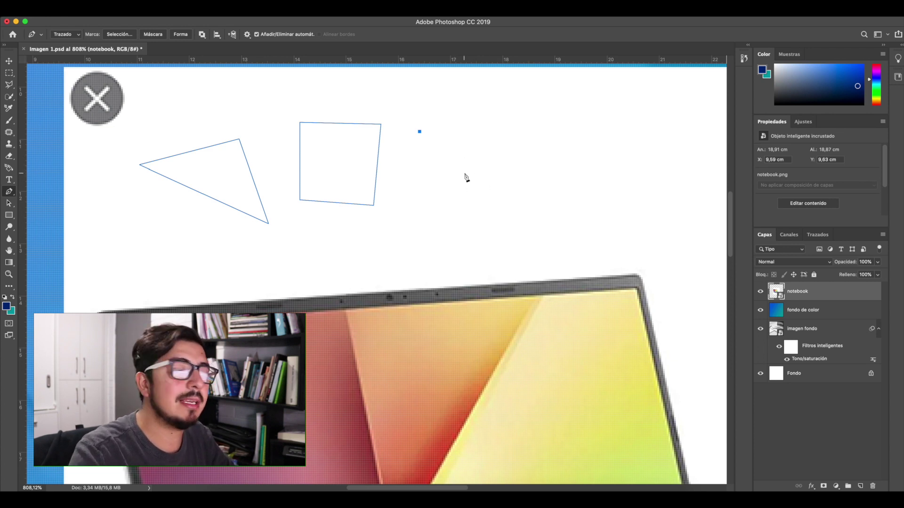
pyautogui.moveTo(468, 175); pyautogui.dragTo(509, 178)
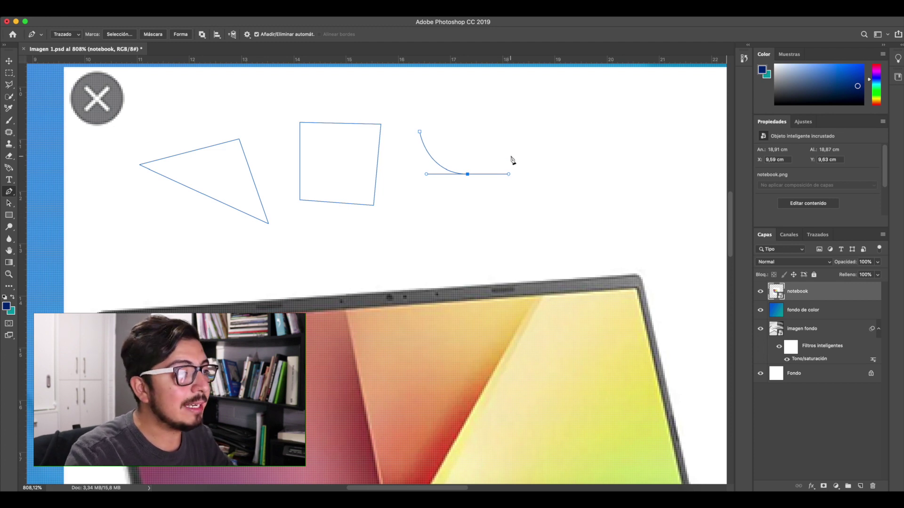
pyautogui.moveTo(502, 128); pyautogui.dragTo(427, 93)
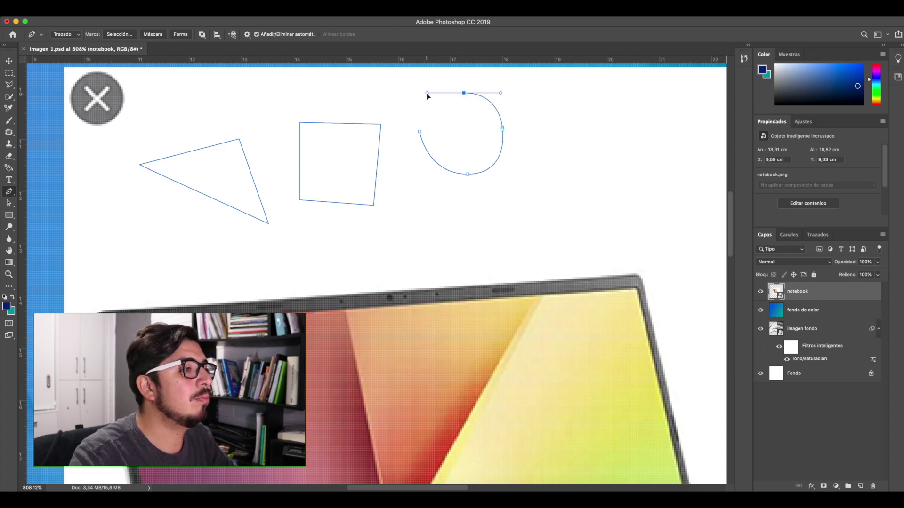
pyautogui.moveTo(420, 132); pyautogui.dragTo(421, 148)
# Draw a short open curved practice segment with two anchor points to the right of the circle
pyautogui.moveTo(600, 165); pyautogui.dragTo(434, 156)
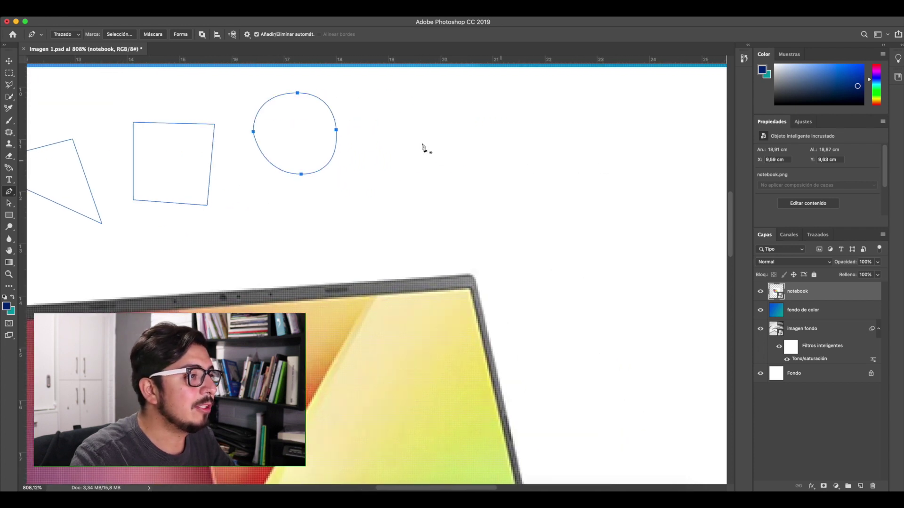
pyautogui.click(412, 139)
pyautogui.moveTo(464, 112); pyautogui.dragTo(506, 120)
pyautogui.hscroll(-5, 480, 141)
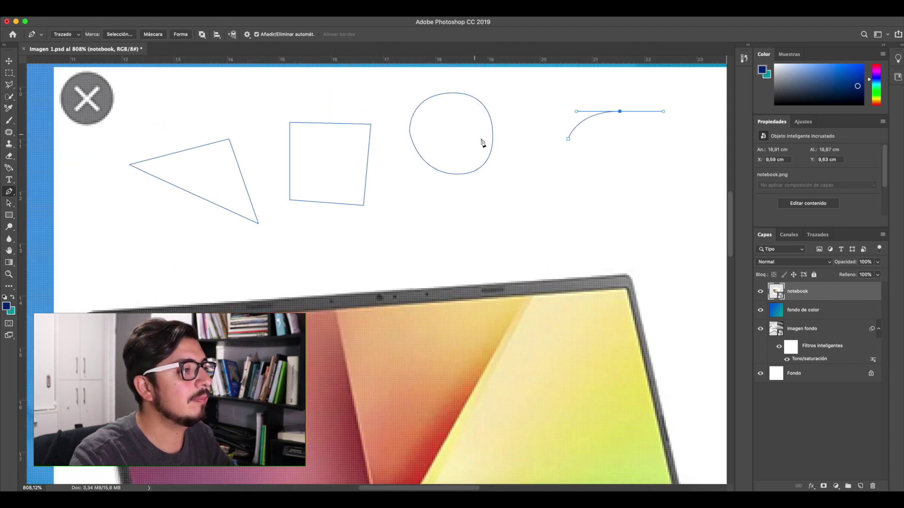
# Delete the open curve and clear all the practice paths from the canvas
pyautogui.hscroll(-4, 482, 143)
pyautogui.hscroll(4, 553, 182)
pyautogui.press('Delete')
pyautogui.press('Delete')
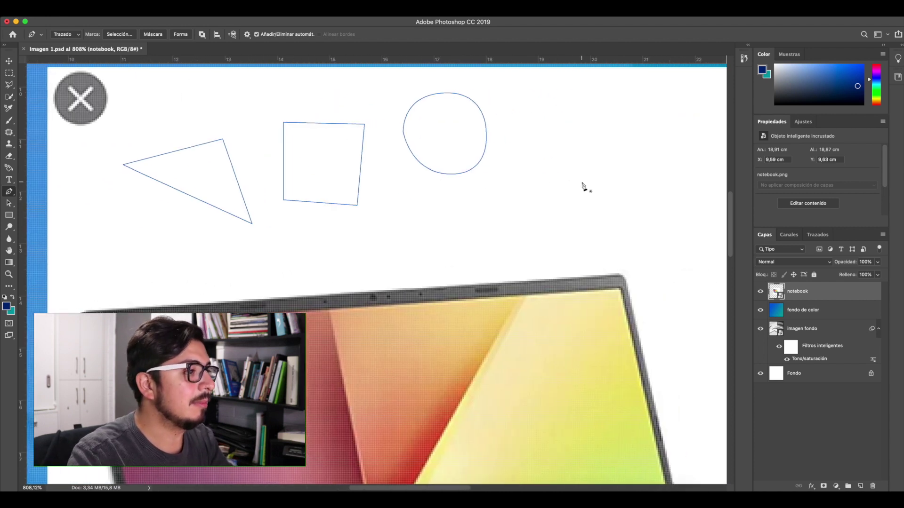
pyautogui.press('Escape')
pyautogui.hscroll(-5, 450, 258)
# Start a Pen path with an anchor point at the upper-left outer corner of the laptop's screen
pyautogui.press('z')
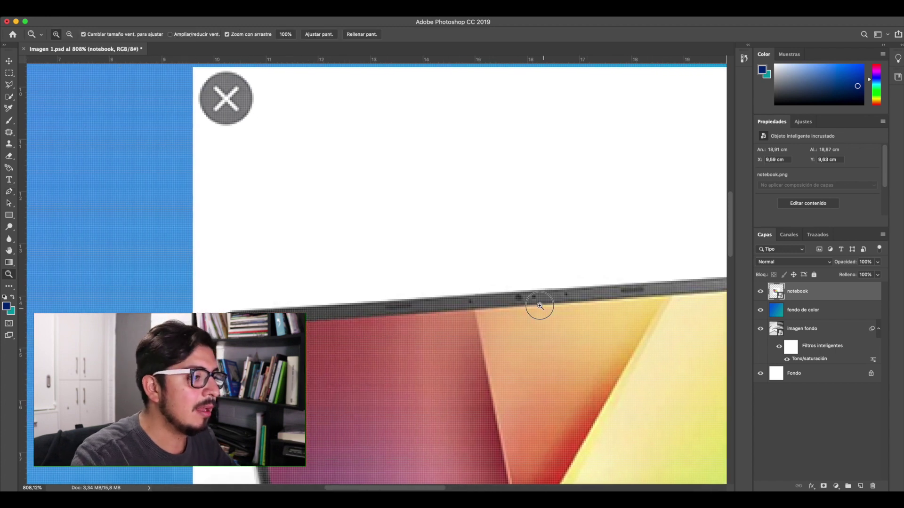
pyautogui.moveTo(510, 289); pyautogui.dragTo(503, 285)
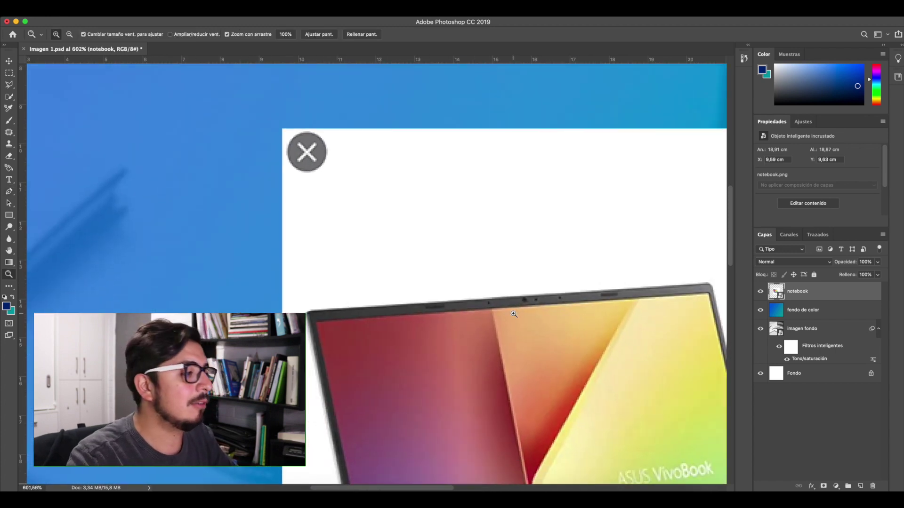
pyautogui.scroll(-5, 514, 314)
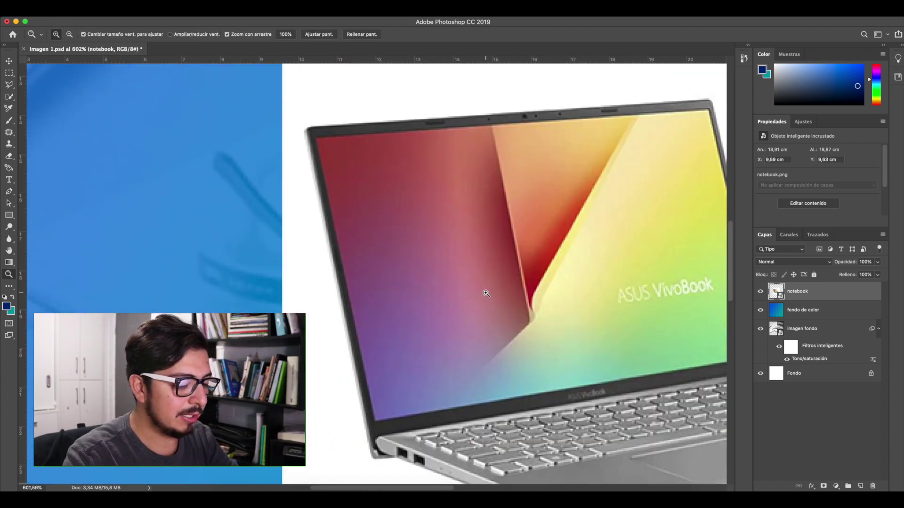
pyautogui.moveTo(306, 126); pyautogui.dragTo(397, 176)
pyautogui.press('p')
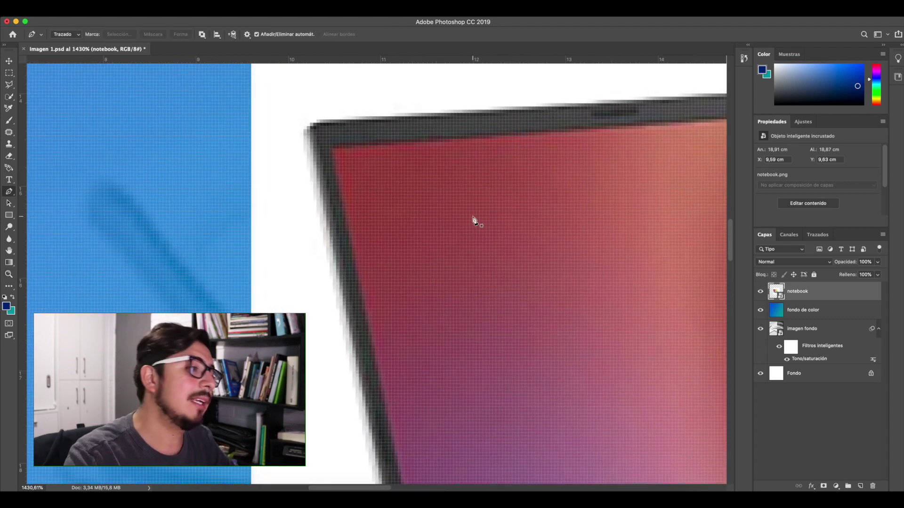
pyautogui.click(303, 135)
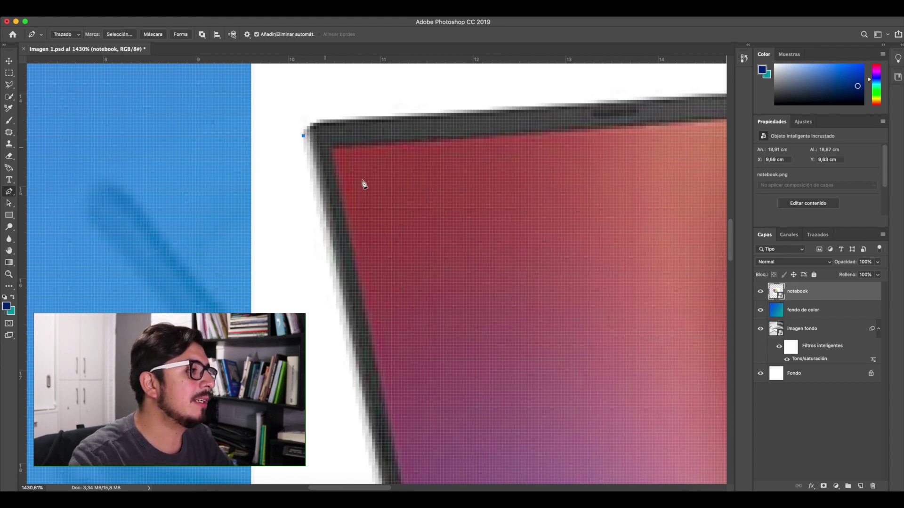
# Examine the laptop's left edge from the screen's upper-left corner to the hinge at different magnifications
pyautogui.scroll(-15, 362, 182)
pyautogui.hscroll(3, 363, 185)
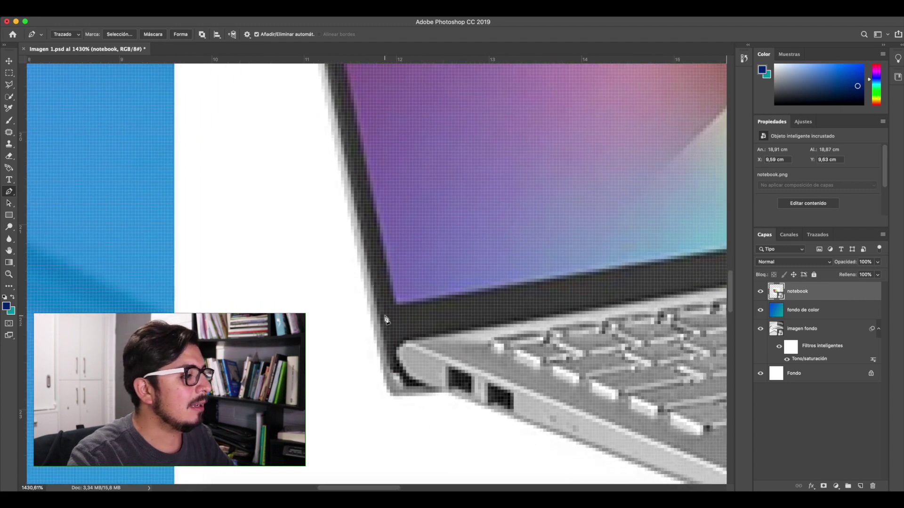
pyautogui.scroll(-1, 385, 320)
pyautogui.press('z')
pyautogui.moveTo(480, 249); pyautogui.dragTo(455, 266)
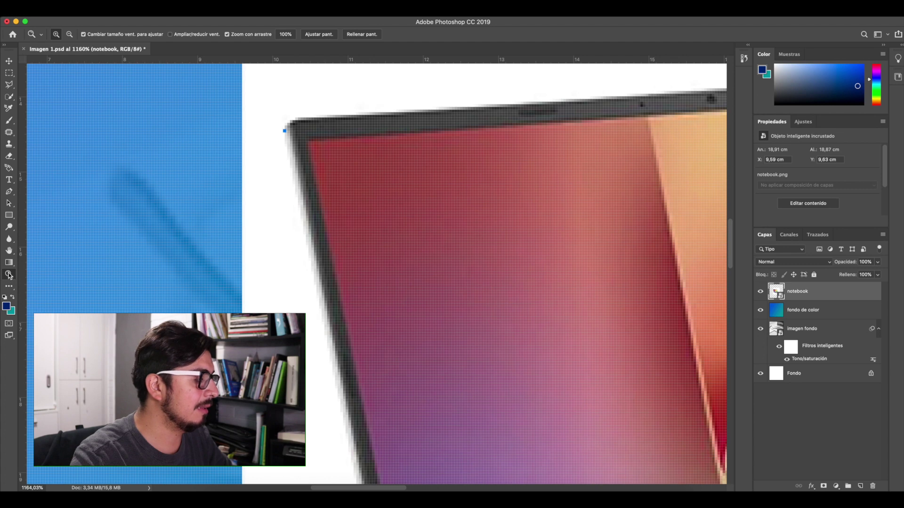
pyautogui.moveTo(427, 313)
pyautogui.mouseDown()
pyautogui.moveTo(374, 292)
pyautogui.moveTo(428, 306)
pyautogui.moveTo(389, 307)
pyautogui.moveTo(448, 312)
pyautogui.moveTo(377, 307)
pyautogui.moveTo(428, 318)
pyautogui.moveTo(398, 315)
pyautogui.moveTo(412, 321)
pyautogui.mouseUp()
pyautogui.click(358, 213)
pyautogui.click(360, 225)
pyautogui.scroll(4, 359, 225)
pyautogui.scroll(-4, 359, 225)
pyautogui.scroll(2, 372, 222)
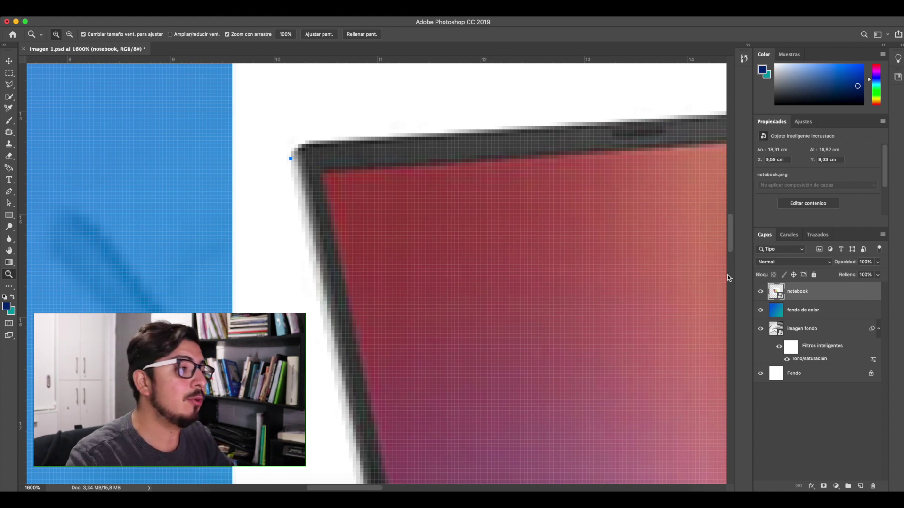
pyautogui.click(9, 253)
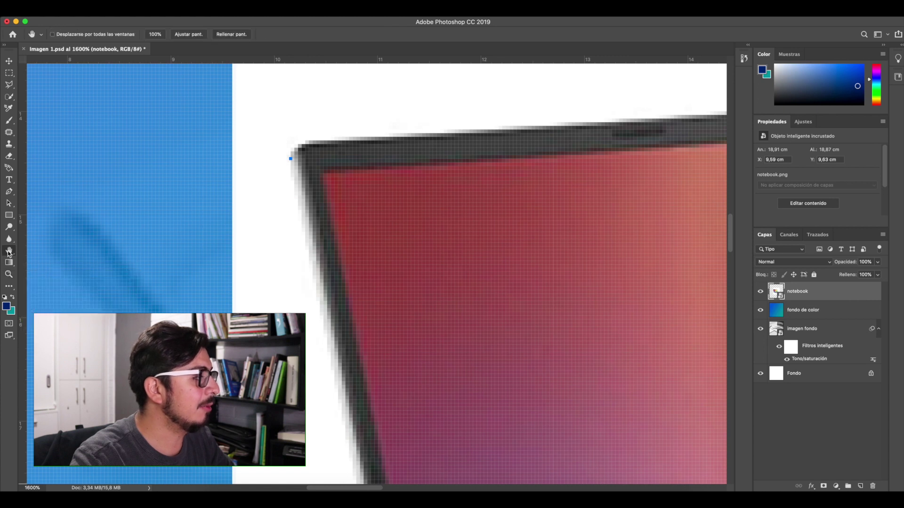
pyautogui.moveTo(543, 286); pyautogui.dragTo(561, 273)
pyautogui.press('super+r')
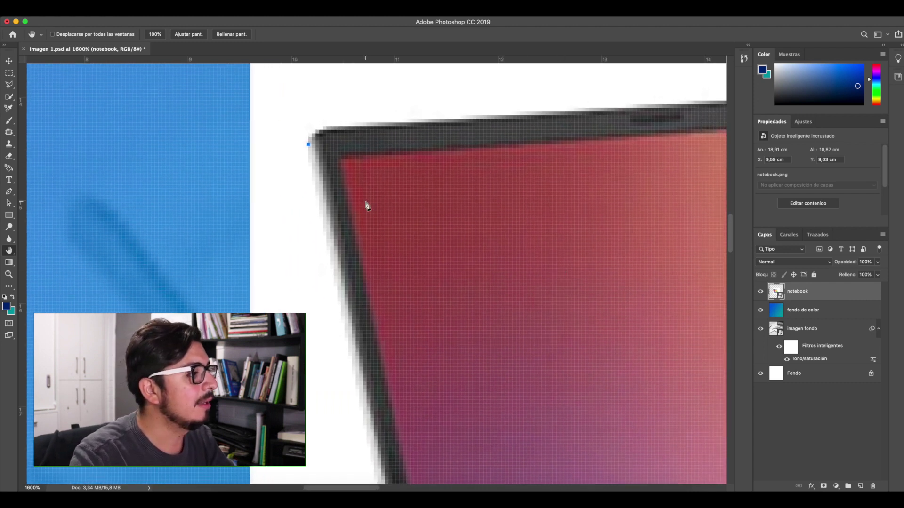
# Extend the path in a straight segment along the screen's left edge to the laptop's lower-left corner
pyautogui.press('p')
pyautogui.scroll(-15, 315, 160)
pyautogui.hscroll(3, 369, 208)
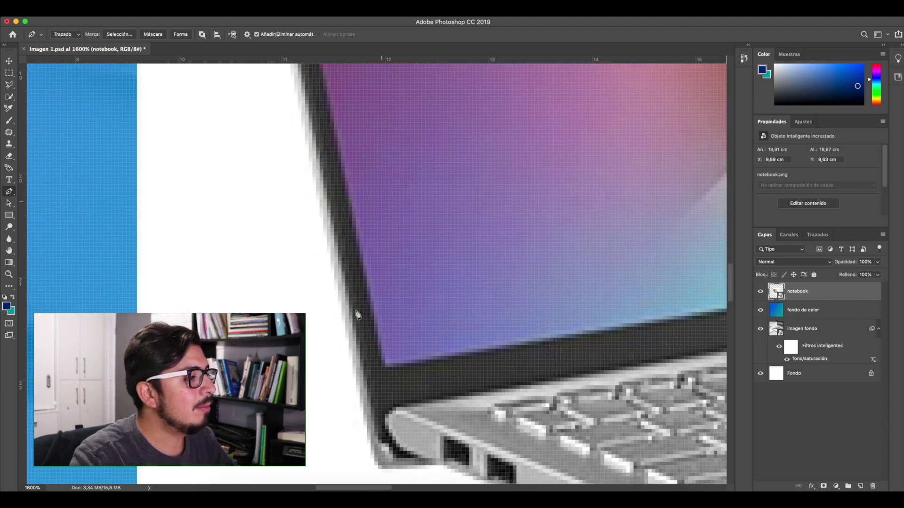
pyautogui.scroll(-5, 363, 339)
pyautogui.click(374, 281)
pyautogui.scroll(5, 411, 356)
pyautogui.scroll(-5, 410, 357)
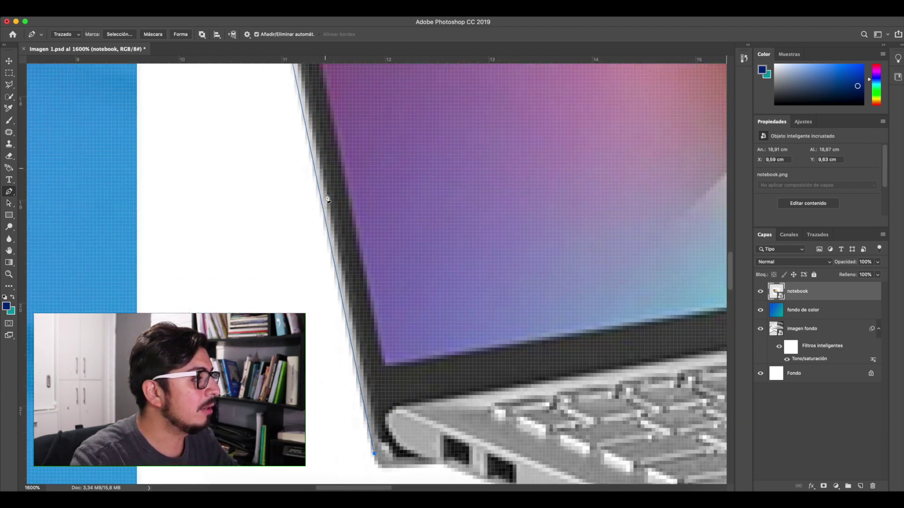
# Curve the path around the rounded lower-left hinge corner and extend it to the start of the base's edge
pyautogui.press('z')
pyautogui.moveTo(438, 296); pyautogui.dragTo(366, 253)
pyautogui.scroll(5, 395, 264)
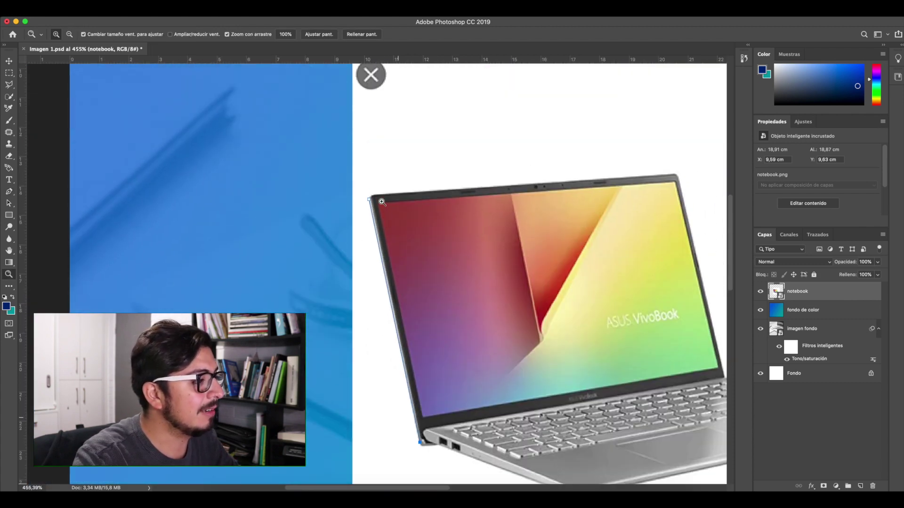
pyautogui.scroll(-5, 413, 324)
pyautogui.scroll(1, 433, 277)
pyautogui.moveTo(434, 281); pyautogui.dragTo(513, 311)
pyautogui.press('p')
pyautogui.moveTo(385, 308); pyautogui.dragTo(412, 305)
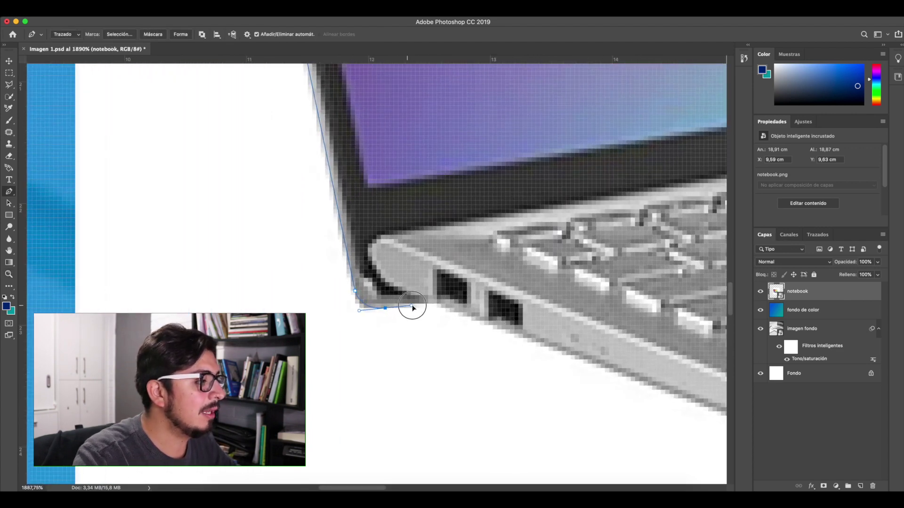
pyautogui.click(431, 301)
# Extend the path in a straight segment along the base's lower side edge to just before the front corner
pyautogui.hscroll(2, 433, 303)
pyautogui.hscroll(10, 435, 305)
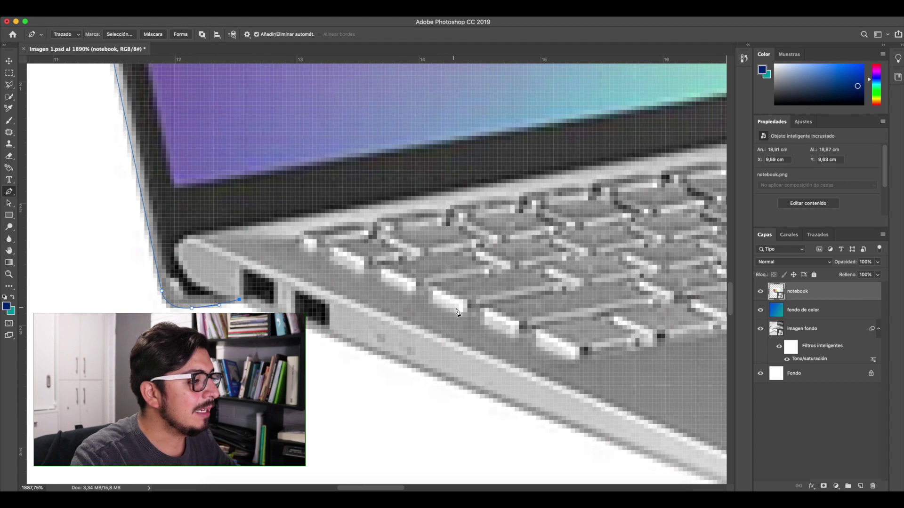
pyautogui.scroll(-8, 457, 310)
pyautogui.click(576, 224)
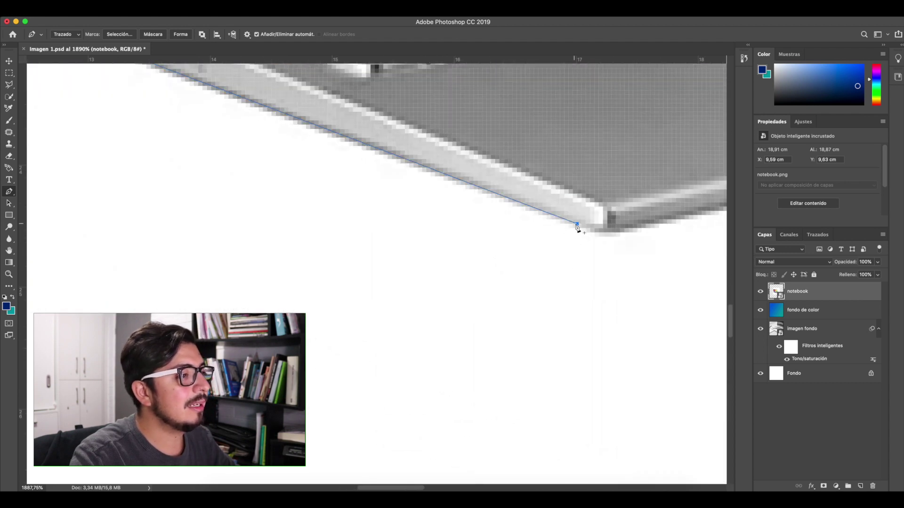
# Extend the path around the base's front corner and along its front edge, curving it around the far-right corner
pyautogui.click(606, 233)
pyautogui.press('z')
pyautogui.moveTo(655, 220); pyautogui.dragTo(520, 203)
pyautogui.hscroll(9, 520, 203)
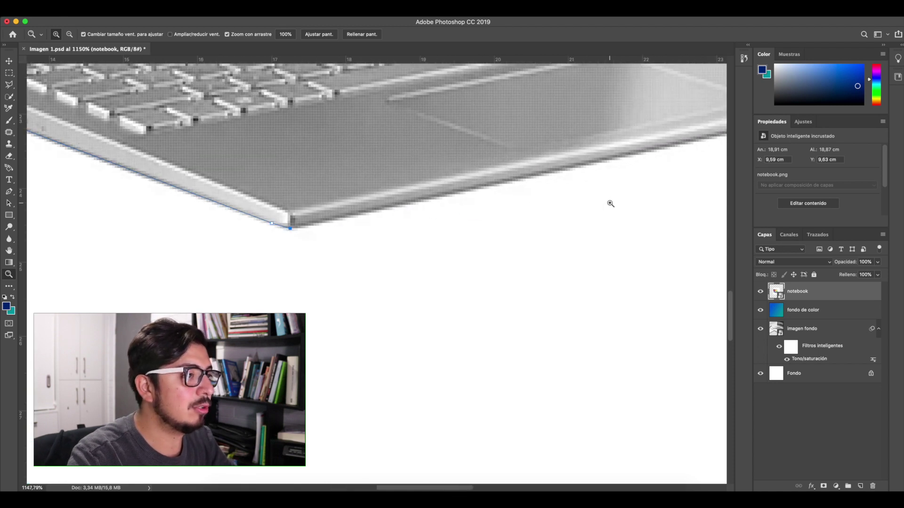
pyautogui.hscroll(10, 611, 203)
pyautogui.scroll(4, 611, 203)
pyautogui.press('p')
pyautogui.click(653, 212)
pyautogui.moveTo(654, 194); pyautogui.dragTo(656, 197)
# Extend the path along the base's rear side edge to the hinge and straight up the screen's right edge to its upper-right corner
pyautogui.click(255, 83)
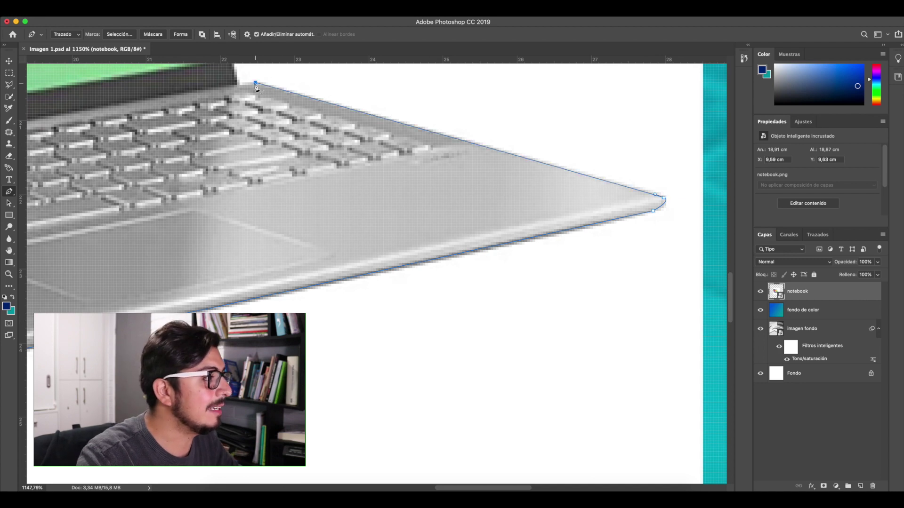
pyautogui.click(236, 85)
pyautogui.scroll(4, 259, 130)
pyautogui.scroll(7, 271, 141)
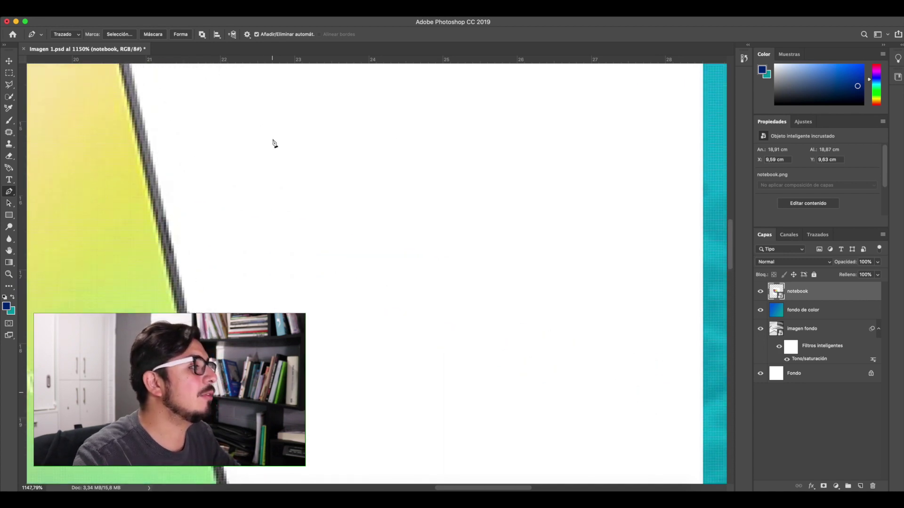
pyautogui.scroll(4, 273, 143)
pyautogui.hscroll(-6, 273, 143)
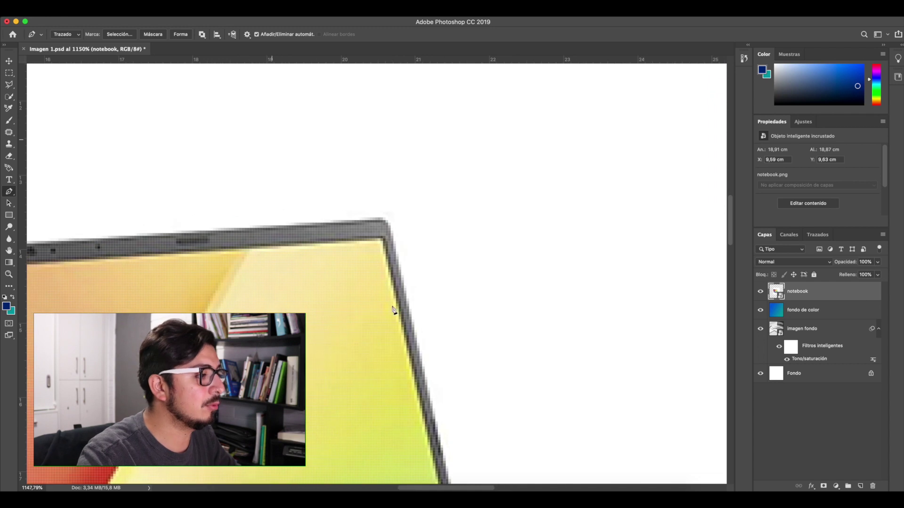
pyautogui.click(390, 234)
# Curve the path around the screen's upper-right corner and extend it along the top edge to the upper-left corner
pyautogui.moveTo(364, 220); pyautogui.dragTo(338, 224)
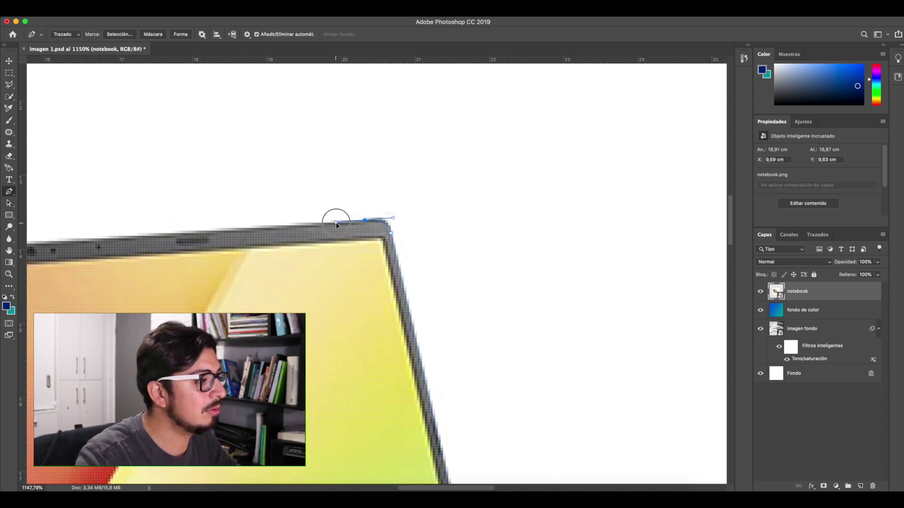
pyautogui.hscroll(-8, 129, 282)
pyautogui.hscroll(-6, 134, 281)
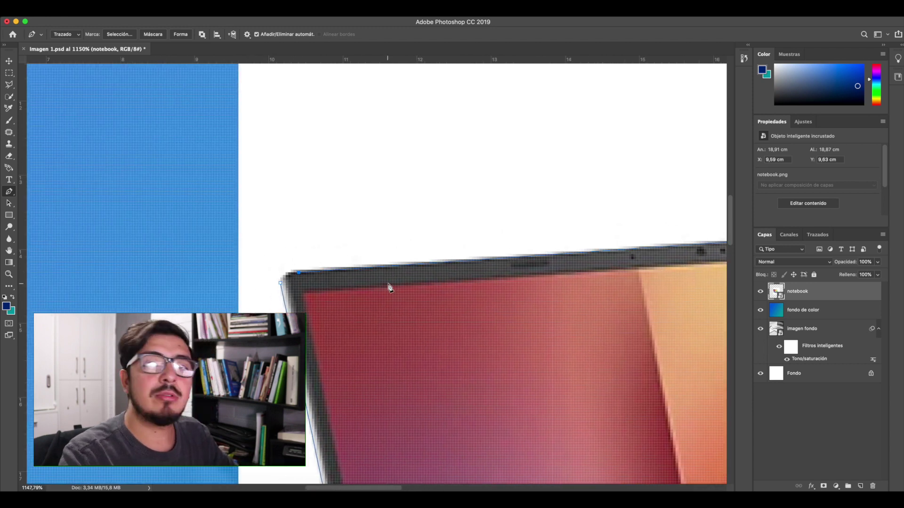
# Close the path at its starting point with a curve around the screen's upper-left corner
pyautogui.press('z')
pyautogui.moveTo(339, 293); pyautogui.dragTo(391, 309)
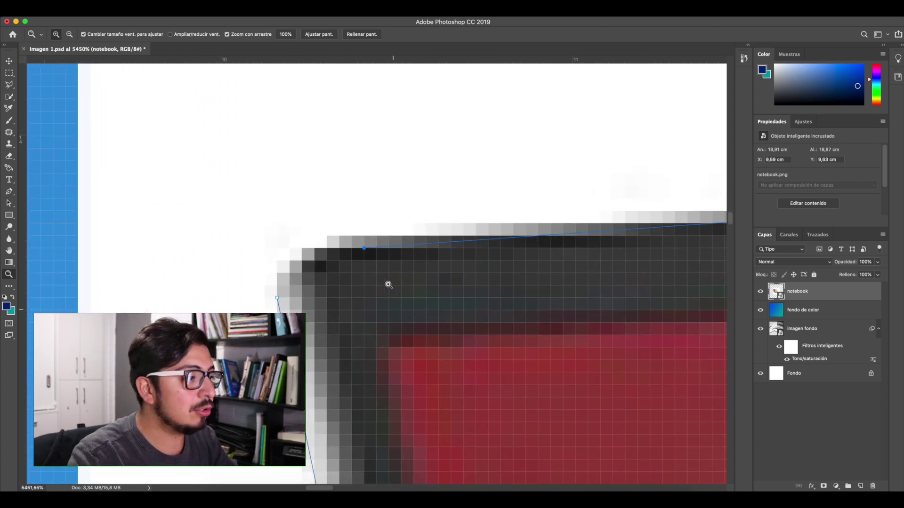
pyautogui.press('p')
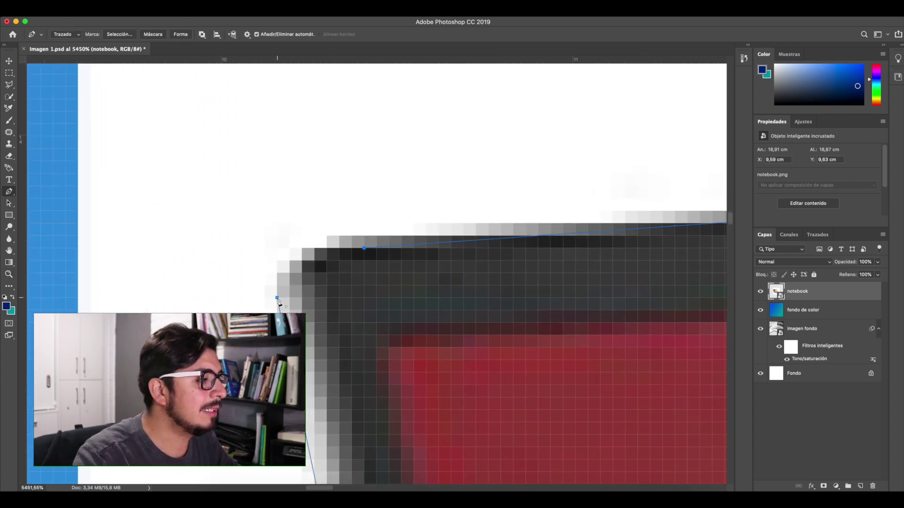
pyautogui.moveTo(277, 298); pyautogui.dragTo(278, 347)
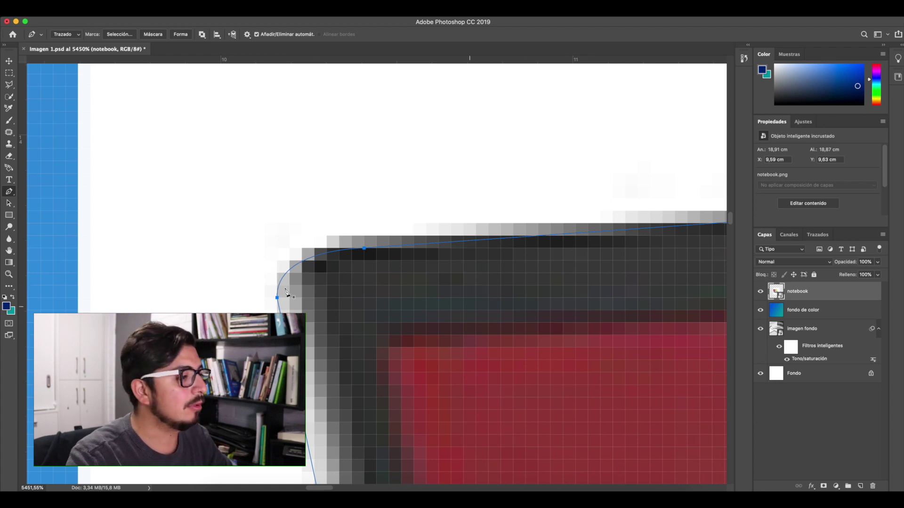
# Examine the closed path around the whole laptop
pyautogui.press('z')
pyautogui.moveTo(546, 355); pyautogui.dragTo(436, 294)
pyautogui.hscroll(10, 436, 295)
pyautogui.moveTo(567, 393); pyautogui.dragTo(517, 357)
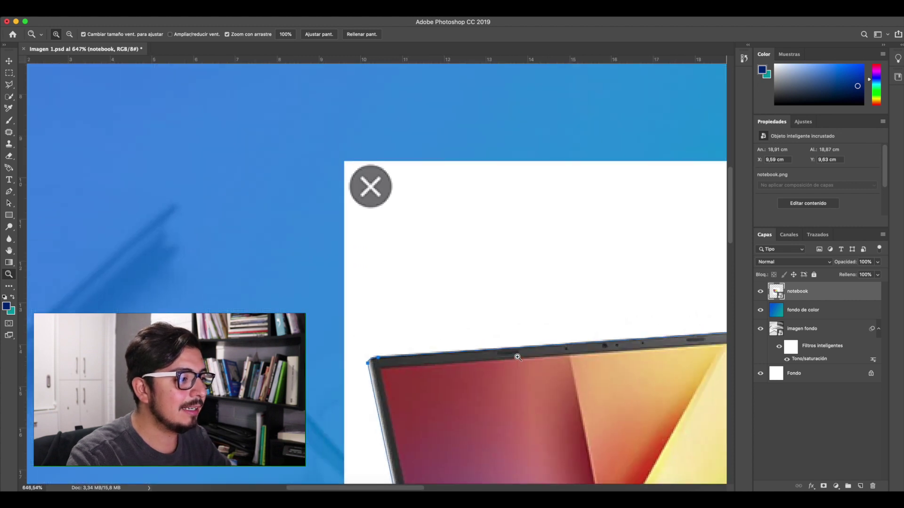
pyautogui.scroll(-10, 518, 357)
pyautogui.hscroll(10, 518, 358)
pyautogui.moveTo(514, 327); pyautogui.dragTo(480, 311)
pyautogui.press('p')
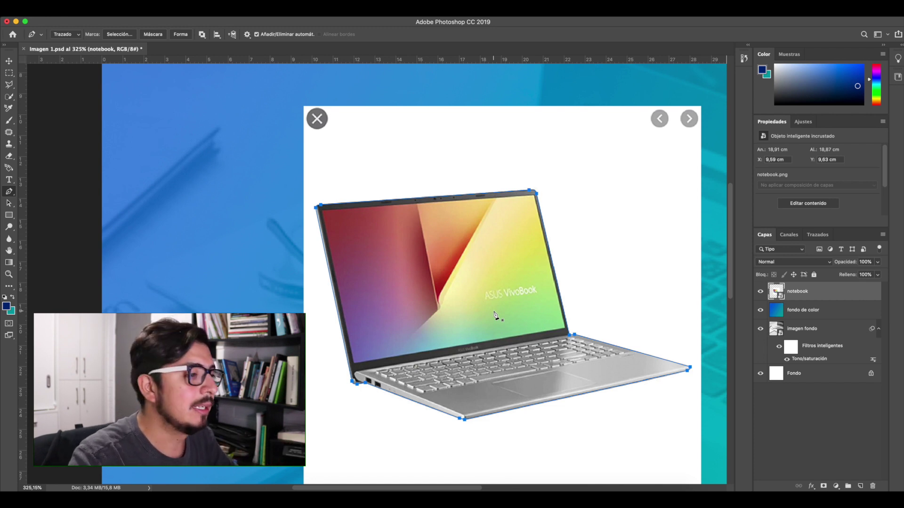
# Create a vector mask on the notebook layer from the closed laptop path
pyautogui.click(7, 192)
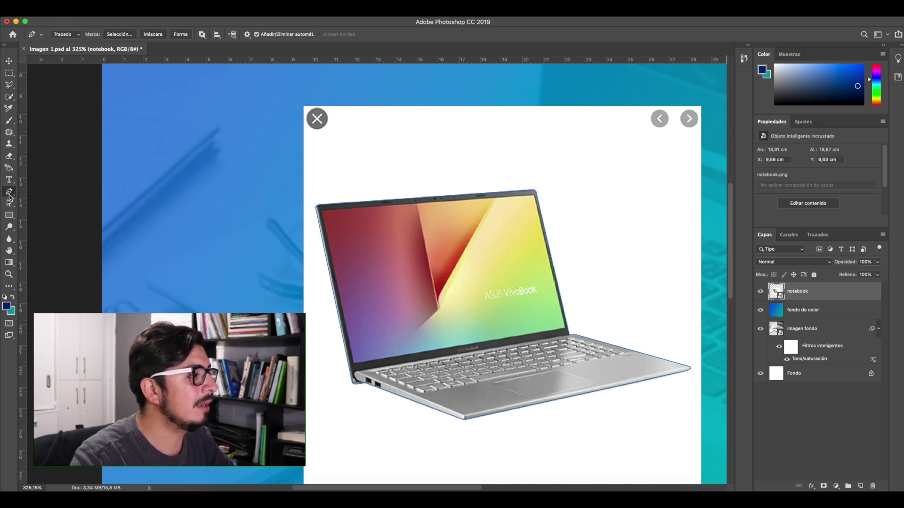
pyautogui.rightClick(490, 264)
pyautogui.rightClick(471, 251)
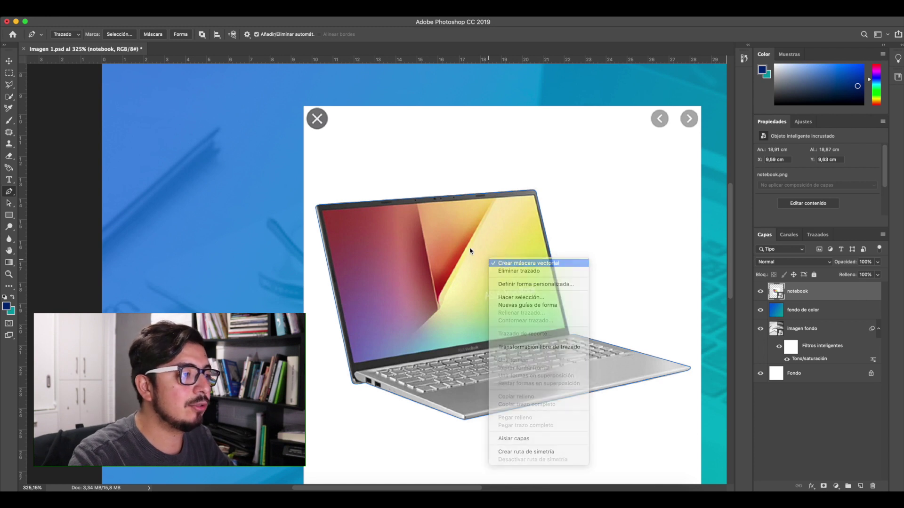
pyautogui.rightClick(443, 252)
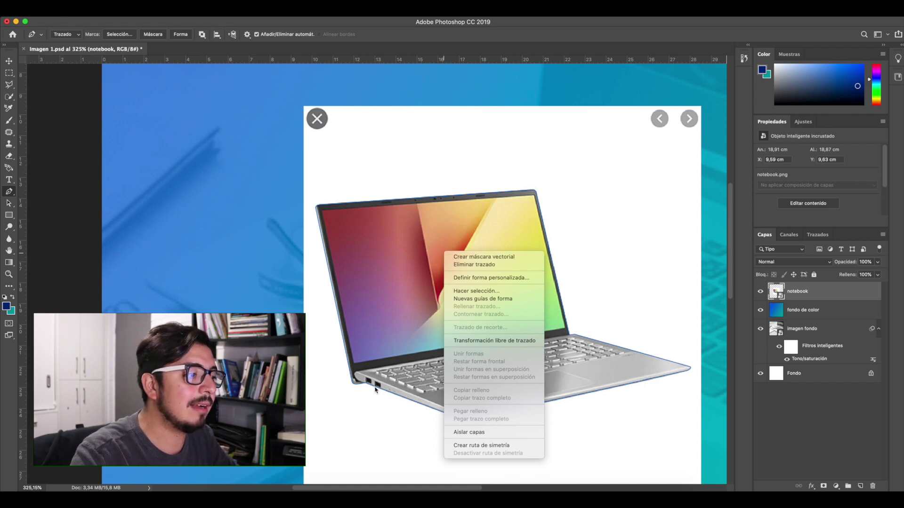
pyautogui.click(498, 258)
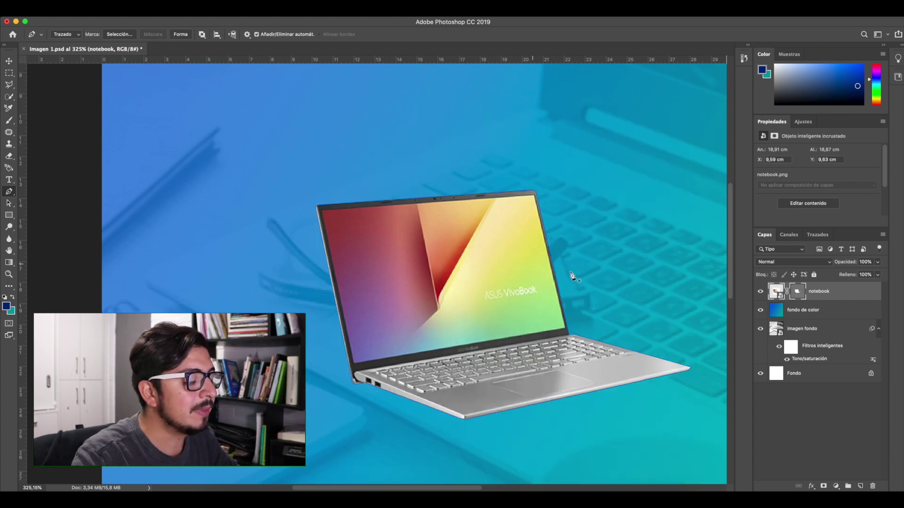
# Move the masked laptop down toward the canvas centre, placing its layer at about X 11,46 cm and Y 13,37 cm
pyautogui.press('z')
pyautogui.moveTo(521, 335)
pyautogui.mouseDown()
pyautogui.moveTo(482, 323)
pyautogui.moveTo(469, 297)
pyautogui.moveTo(505, 357)
pyautogui.moveTo(479, 343)
pyautogui.moveTo(539, 333)
pyautogui.moveTo(507, 342)
pyautogui.mouseUp()
pyautogui.press('v')
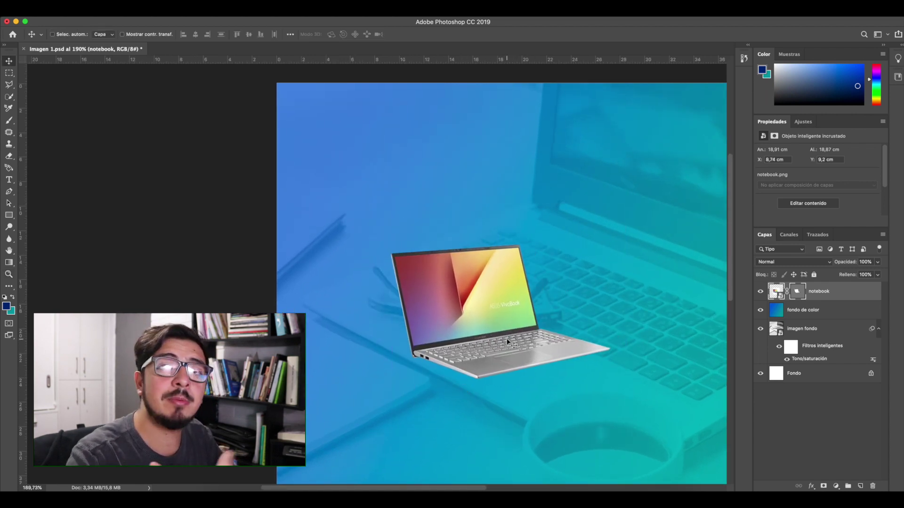
pyautogui.hscroll(5, 505, 331)
pyautogui.press('z')
pyautogui.moveTo(366, 345); pyautogui.dragTo(467, 333)
pyautogui.hscroll(5, 507, 360)
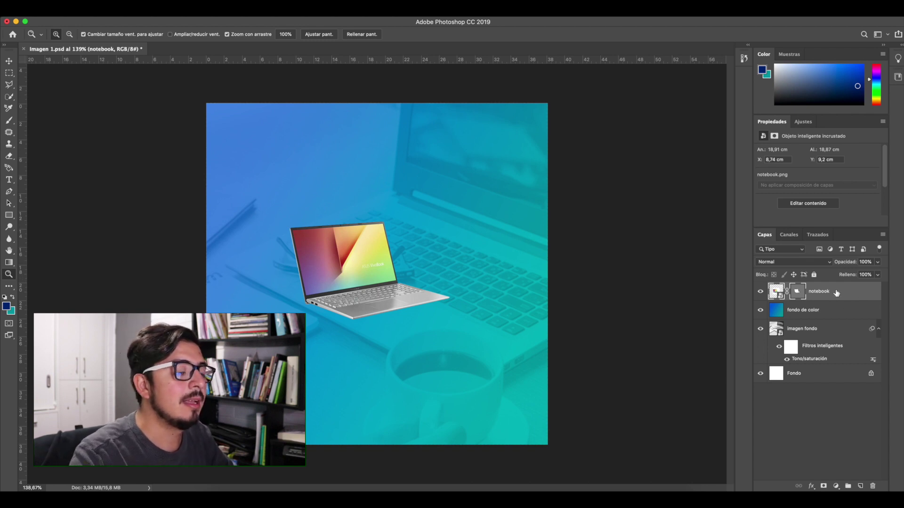
pyautogui.press('v')
pyautogui.moveTo(356, 276); pyautogui.dragTo(389, 319)
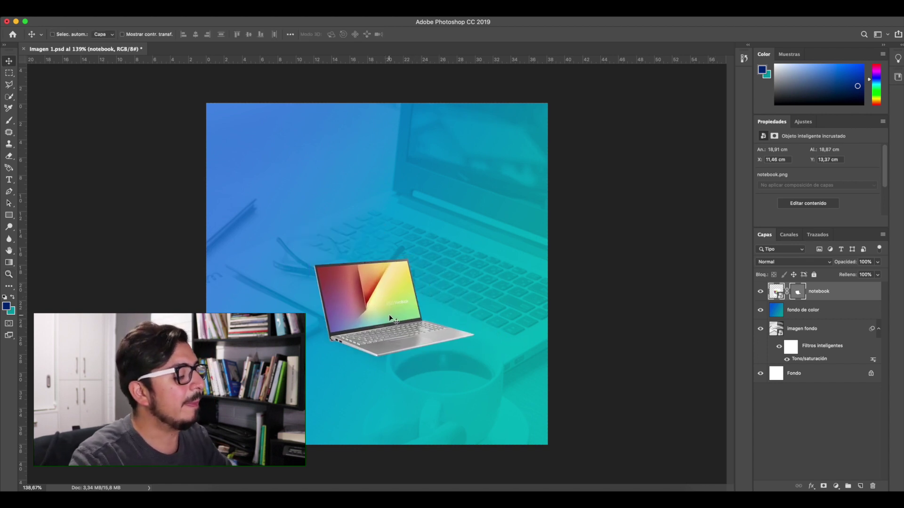
pyautogui.press('super+t')
pyautogui.press('Return')
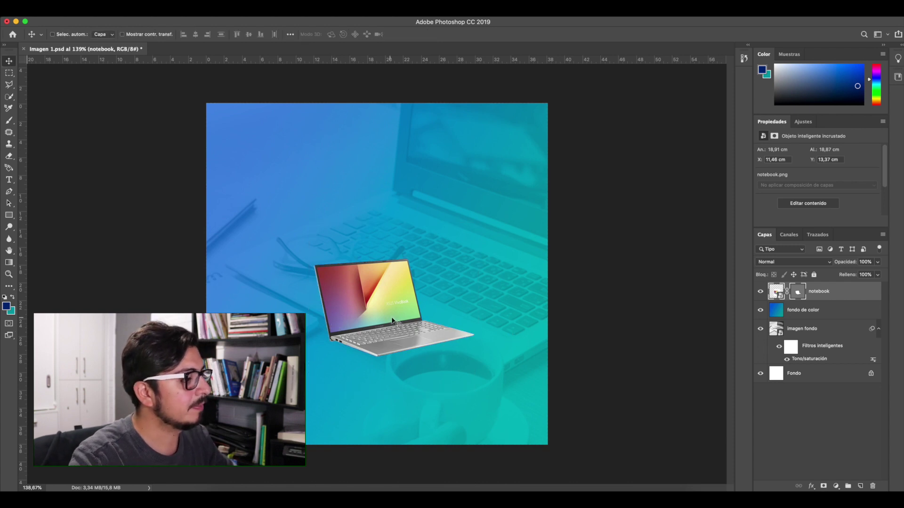
pyautogui.press('super+t')
pyautogui.press('Return')
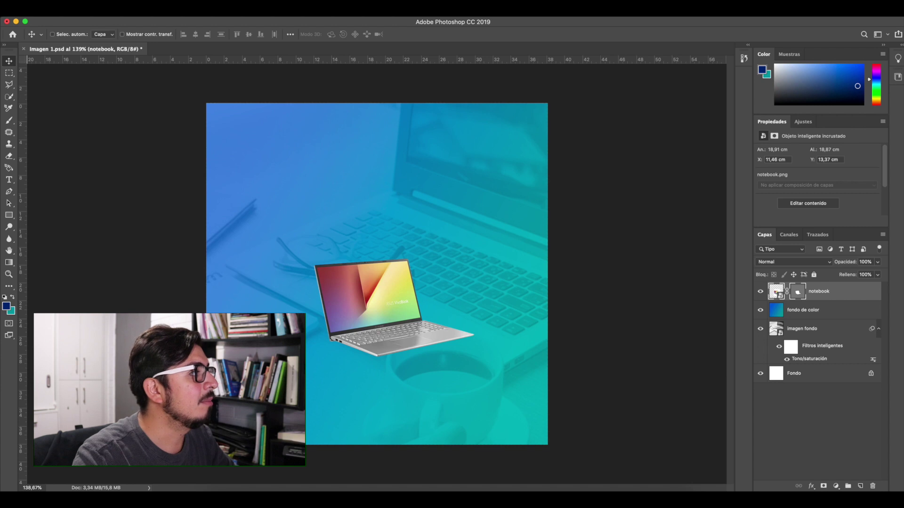
pyautogui.click(100, 7)
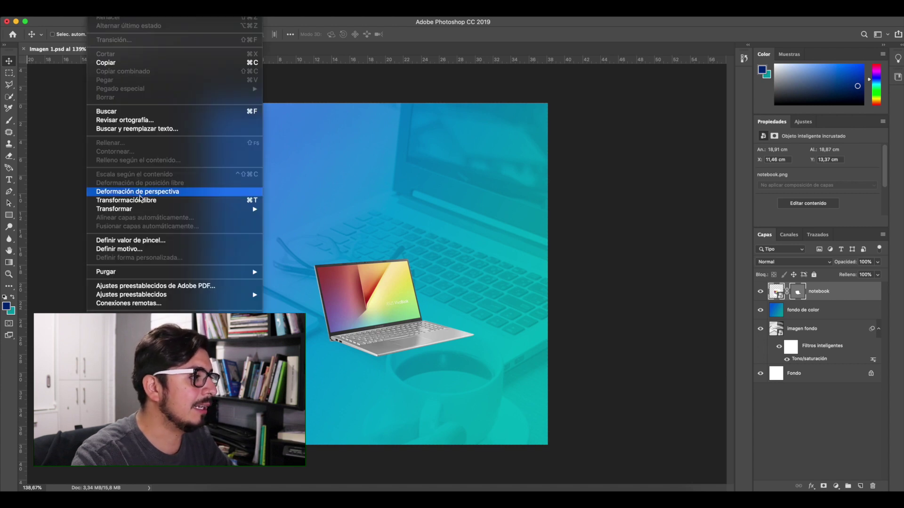
pyautogui.click(449, 332)
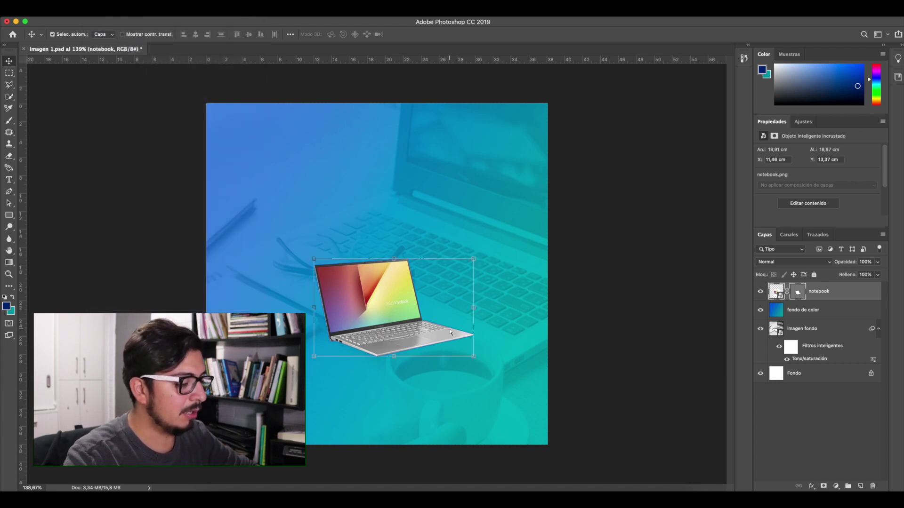
pyautogui.press('super+t')
pyautogui.press('Escape')
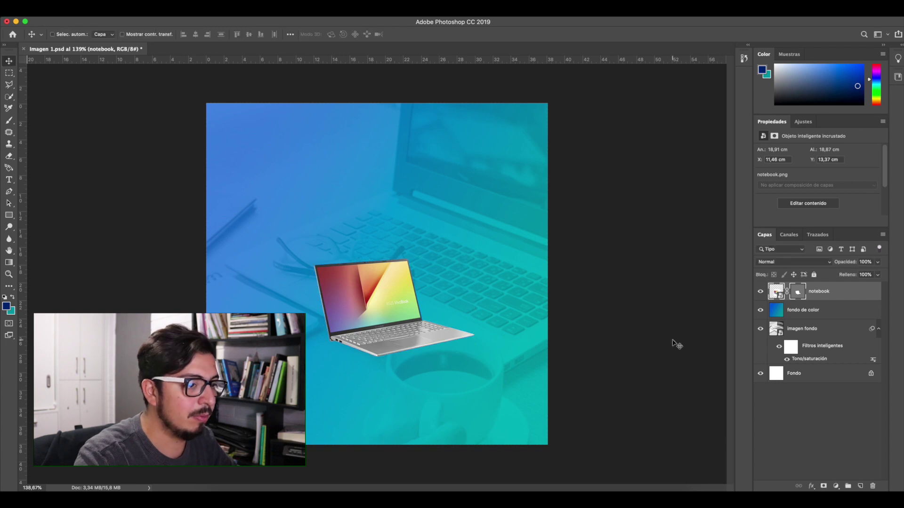
# Scale the notebook layer up proportionally to about 145 % and place it at about X 7,54 cm and Y 6,66 cm
pyautogui.click(842, 297)
pyautogui.press('super+t')
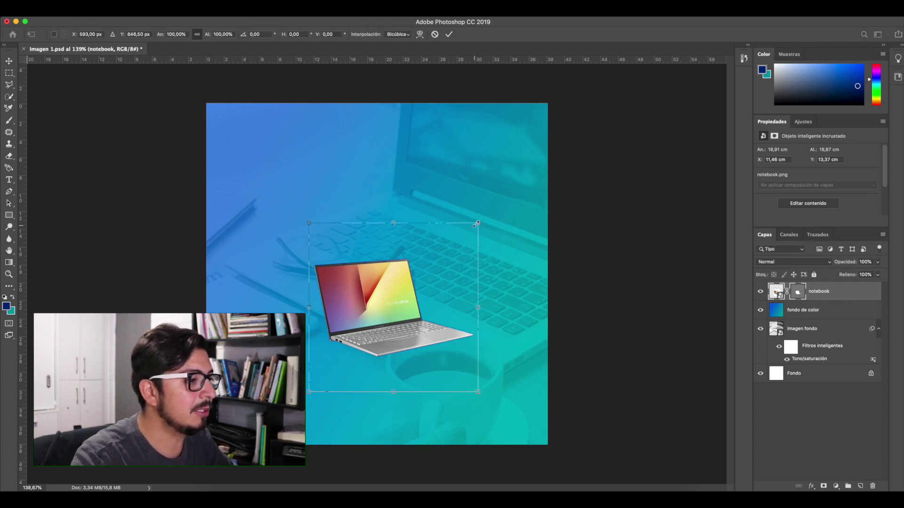
pyautogui.moveTo(476, 224); pyautogui.dragTo(575, 152)
pyautogui.moveTo(431, 313); pyautogui.dragTo(391, 335)
pyautogui.moveTo(266, 416); pyautogui.dragTo(255, 427)
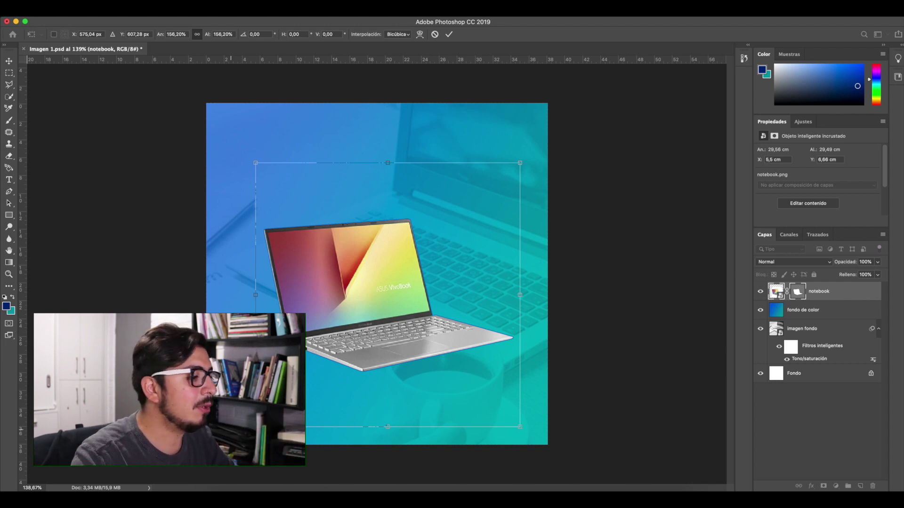
pyautogui.moveTo(255, 427); pyautogui.dragTo(273, 409)
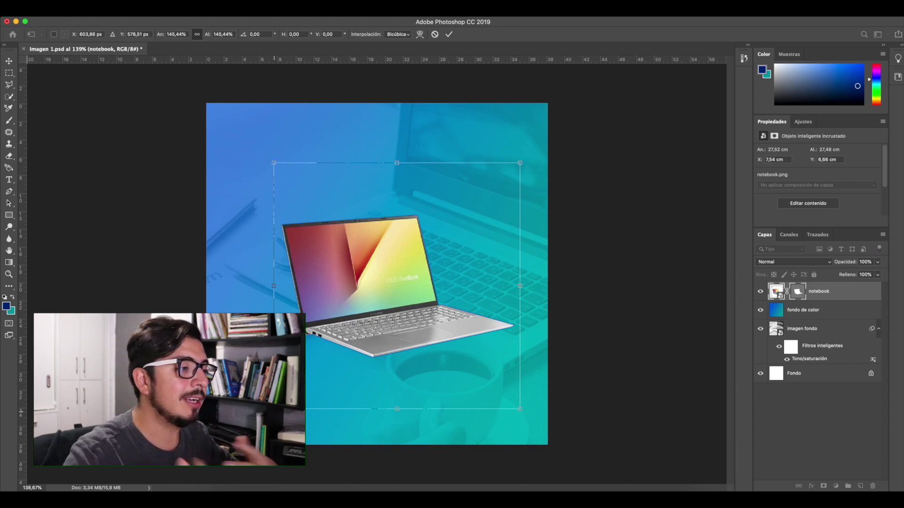
pyautogui.press('Return')
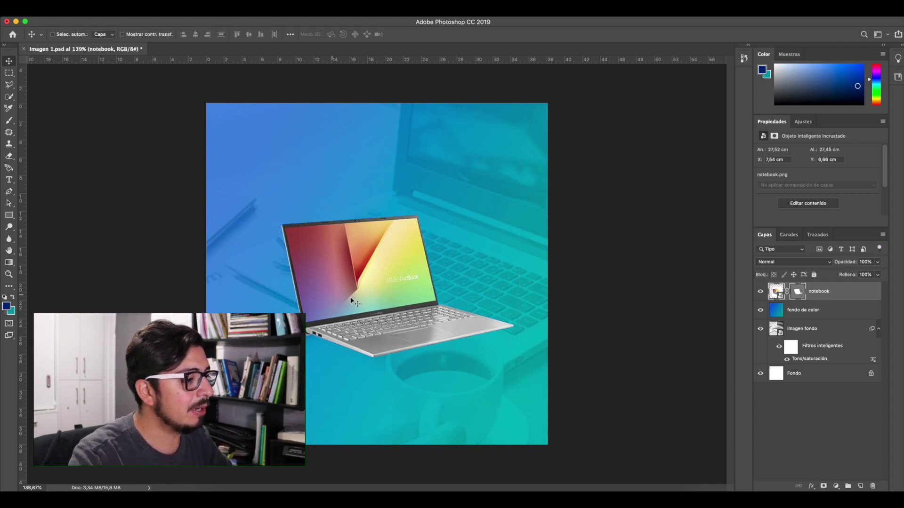
# Flip the laptop horizontally and move it to the canvas's lower right, at about X 9,45 cm and Y 9,17 cm
pyautogui.rightClick(380, 278)
pyautogui.click(394, 278)
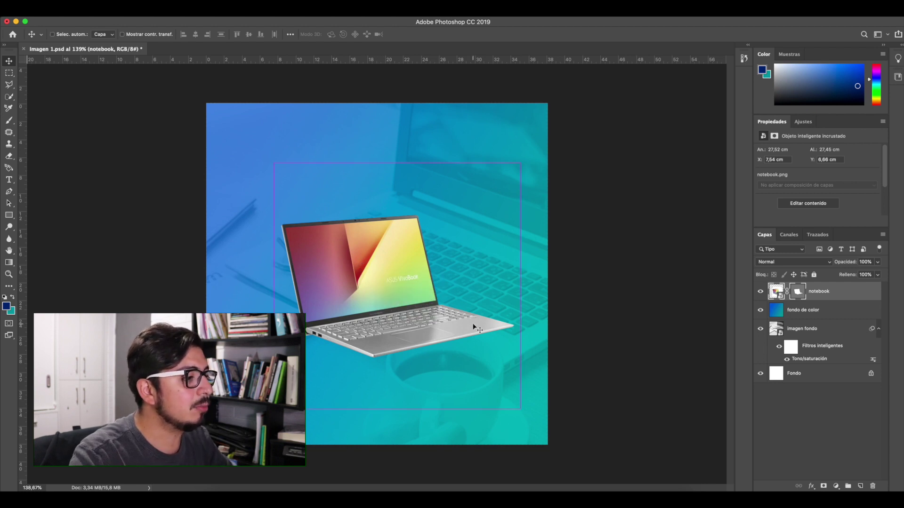
pyautogui.hotkey('ctrl', 't')
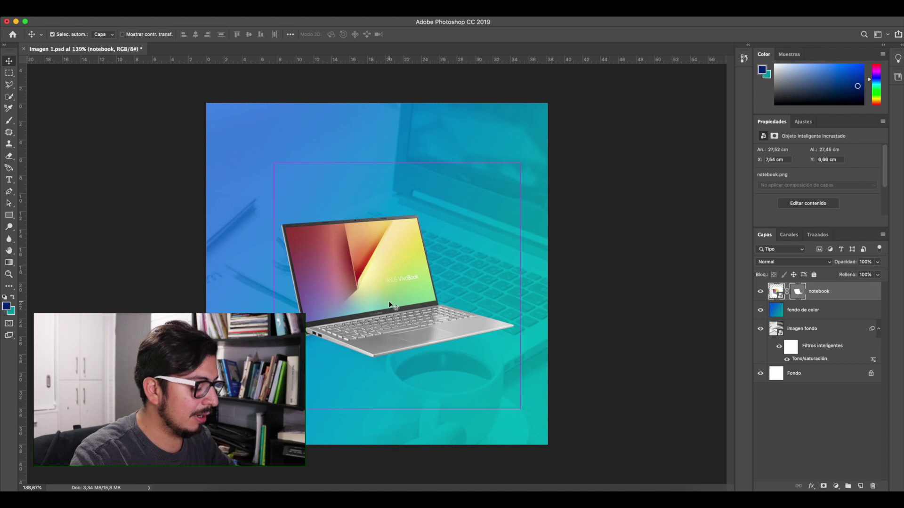
pyautogui.moveTo(376, 287); pyautogui.dragTo(341, 292)
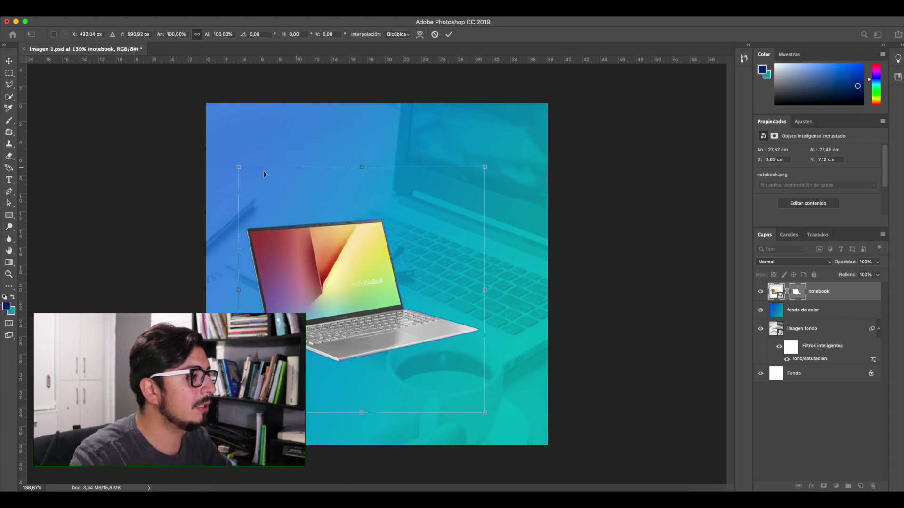
pyautogui.rightClick(352, 281)
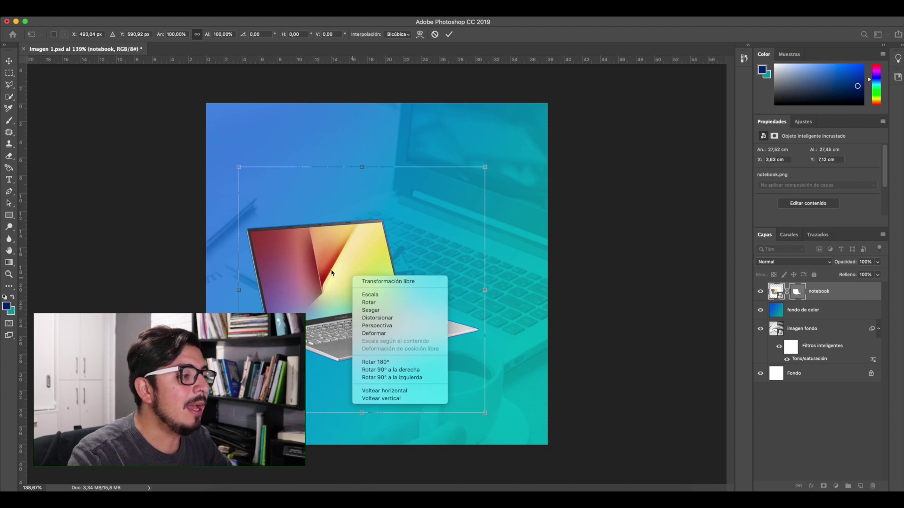
pyautogui.click(347, 250)
pyautogui.rightClick(349, 269)
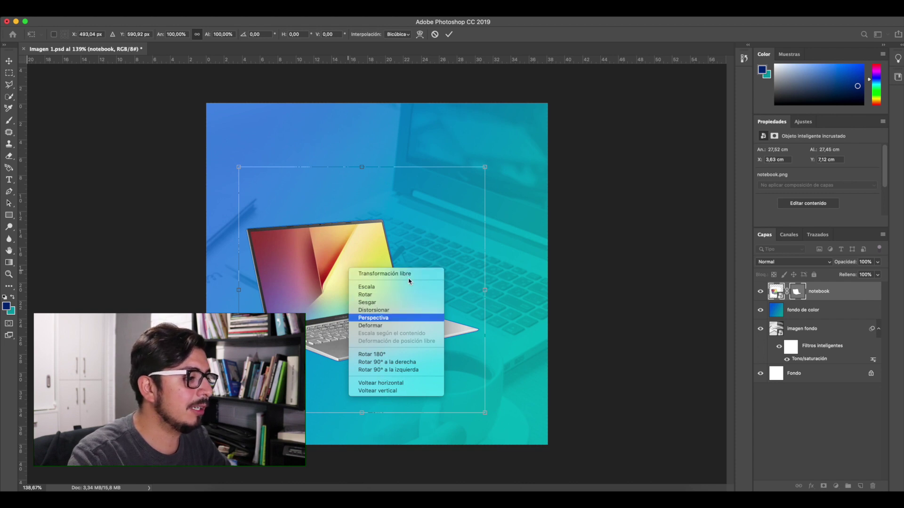
pyautogui.click(400, 387)
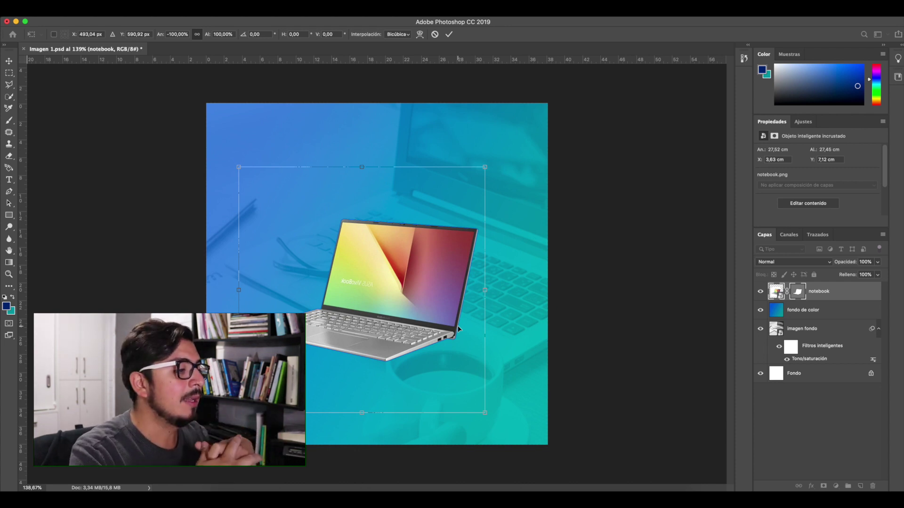
pyautogui.moveTo(406, 315); pyautogui.dragTo(458, 333)
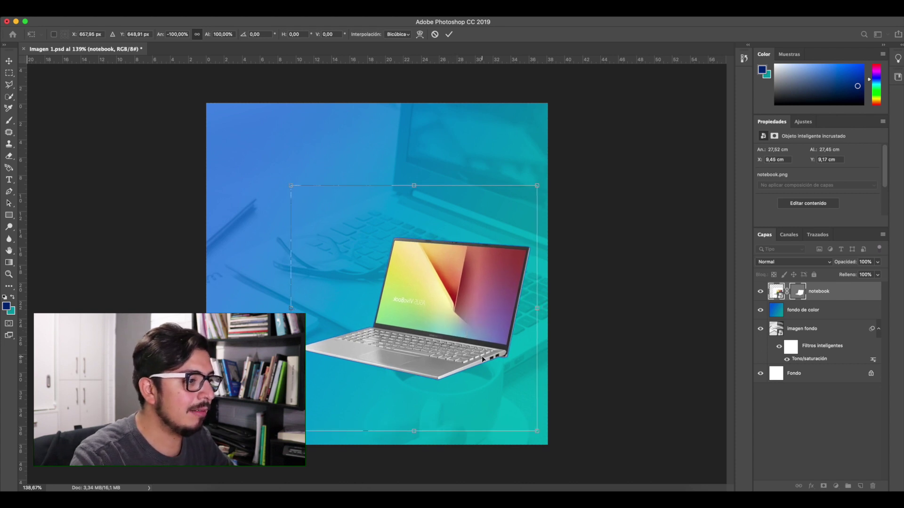
pyautogui.press('Return')
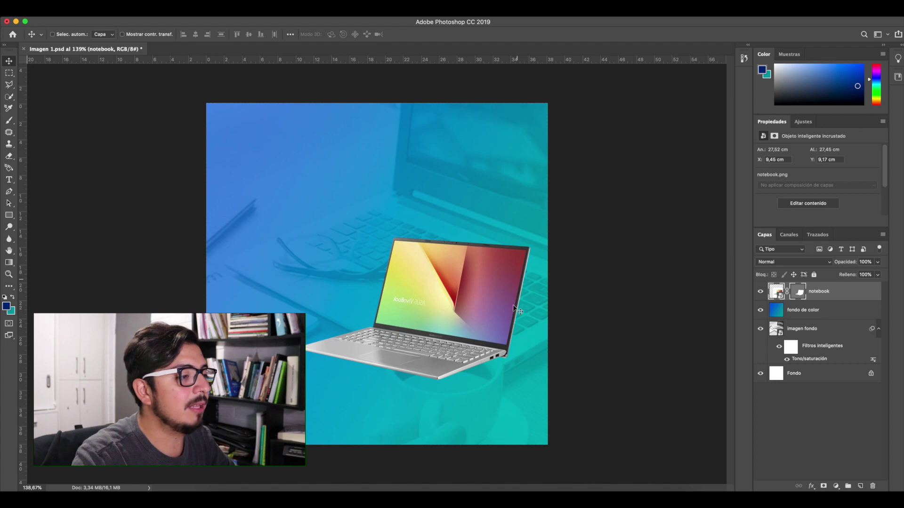
# Rasterize the notebook layer so the mirrored logo on the laptop screen can be retouched
pyautogui.press('z')
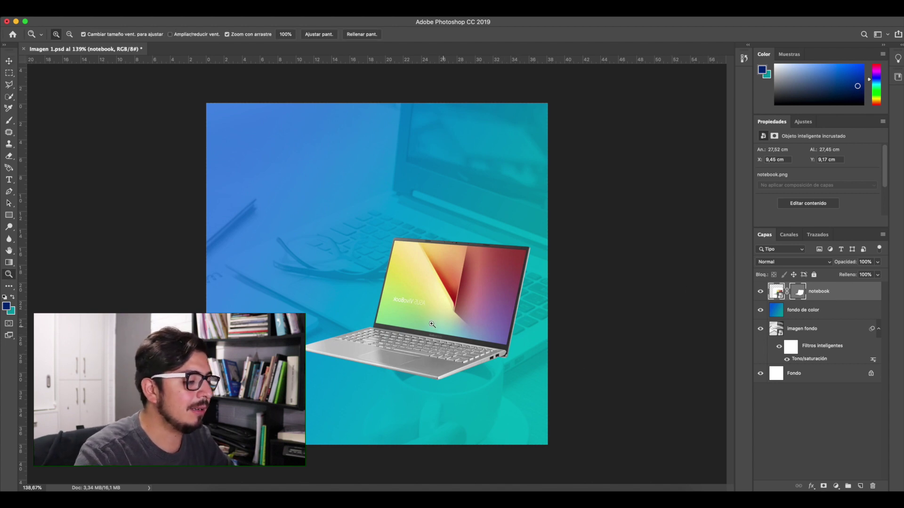
pyautogui.moveTo(429, 316); pyautogui.dragTo(496, 346)
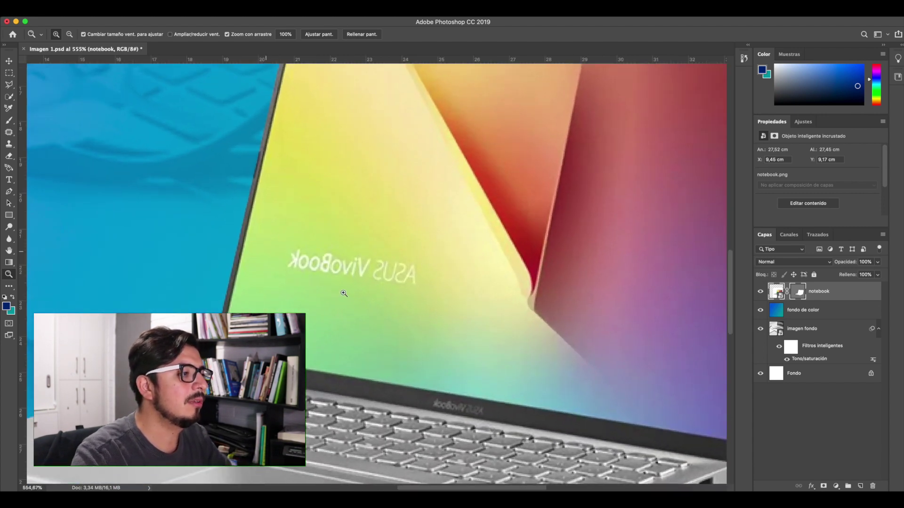
pyautogui.moveTo(357, 272)
pyautogui.mouseDown()
pyautogui.moveTo(389, 275)
pyautogui.moveTo(347, 277)
pyautogui.mouseUp()
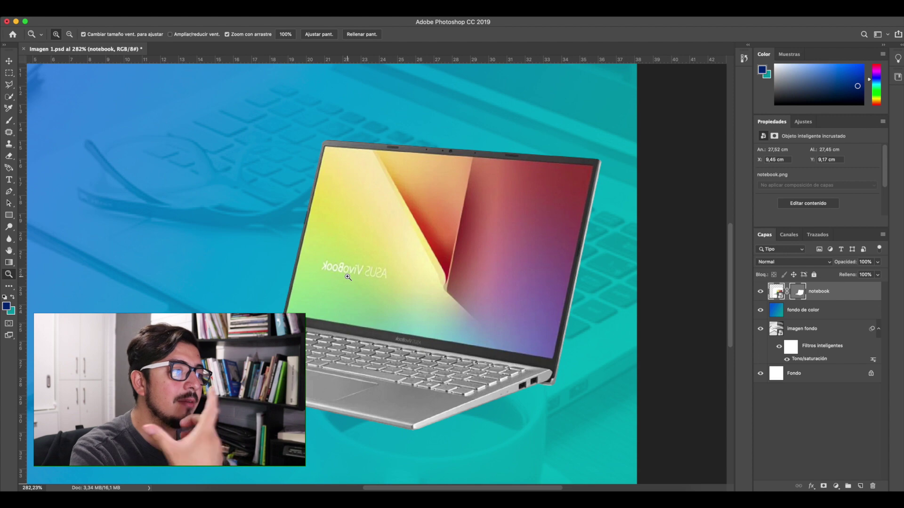
pyautogui.moveTo(336, 268); pyautogui.dragTo(433, 292)
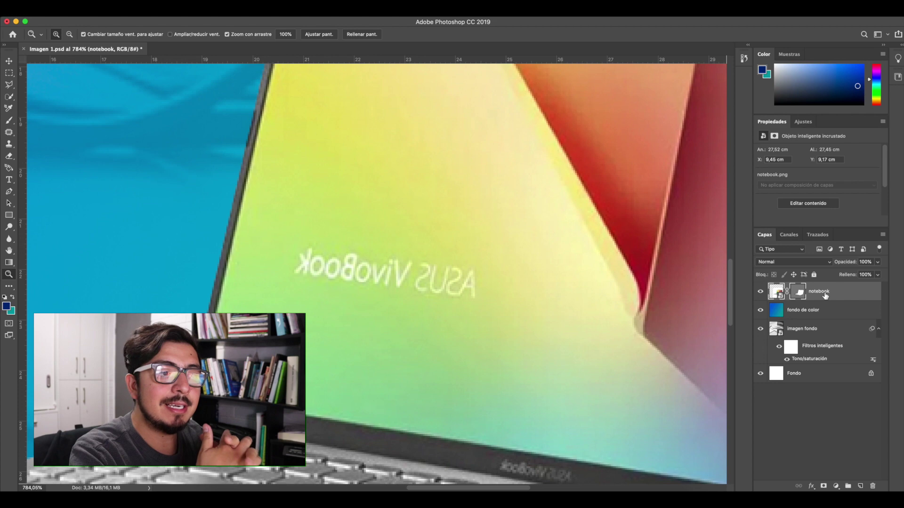
pyautogui.rightClick(824, 295)
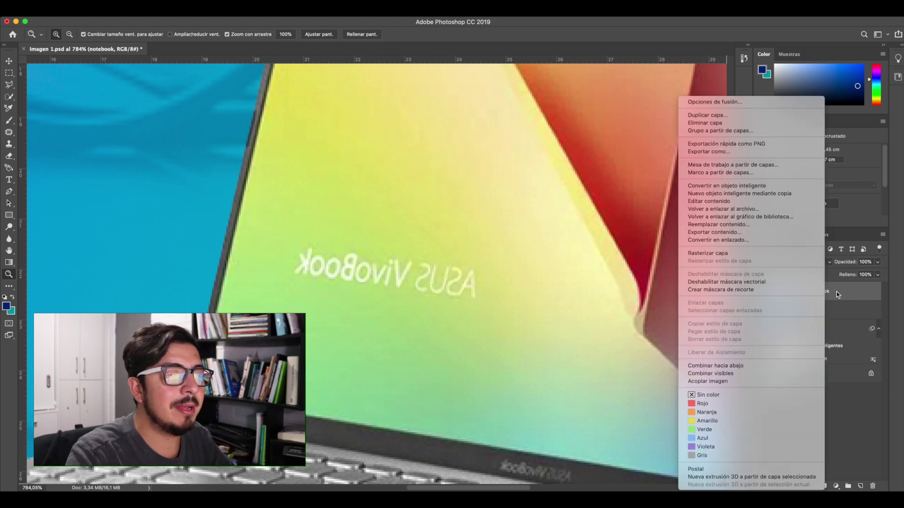
pyautogui.click(837, 294)
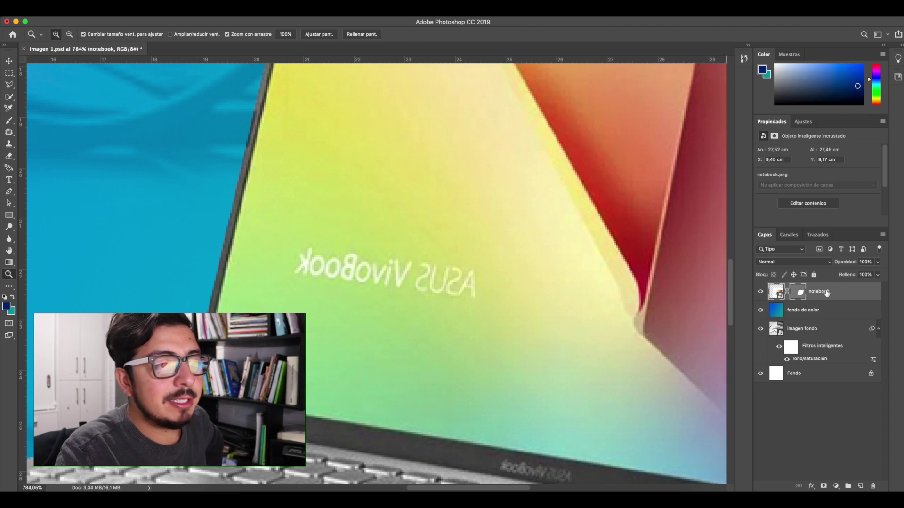
pyautogui.rightClick(842, 295)
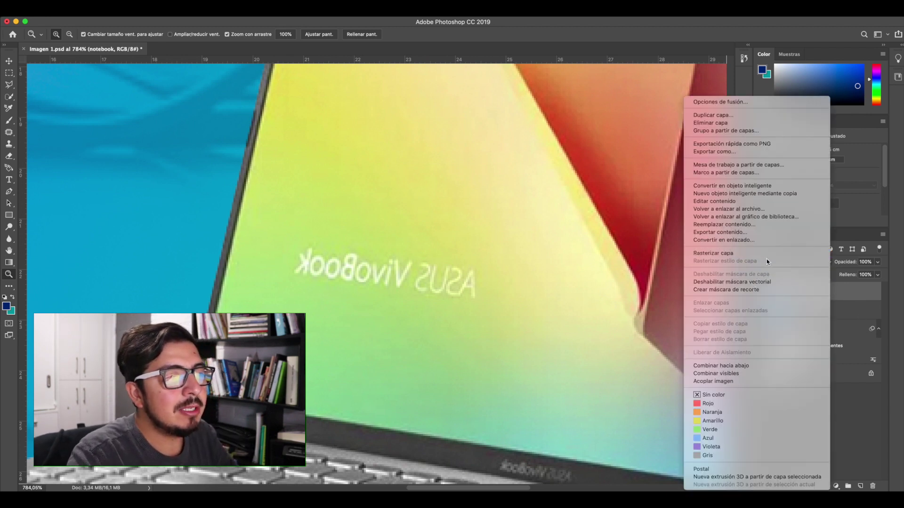
pyautogui.click(733, 254)
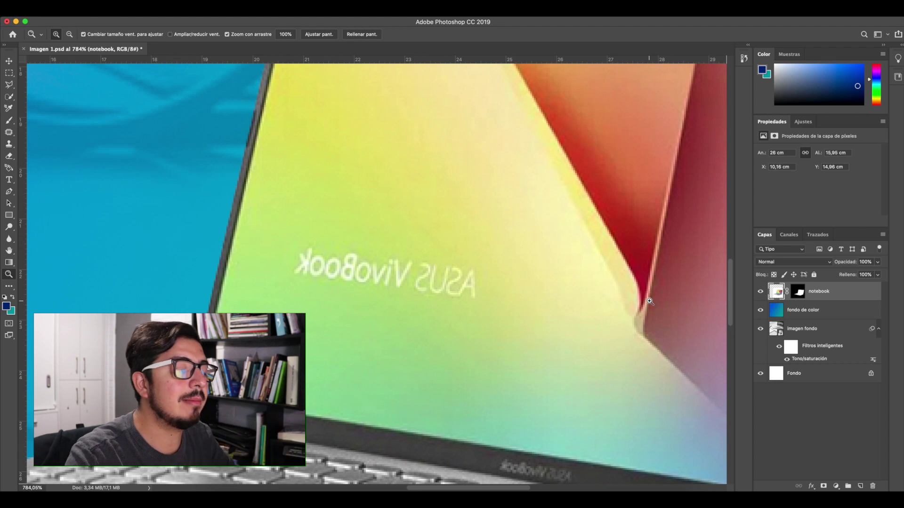
# Outline the mirrored ASUS VivoBook lettering on the laptop screen with the Patch tool
pyautogui.scroll(1, 511, 316)
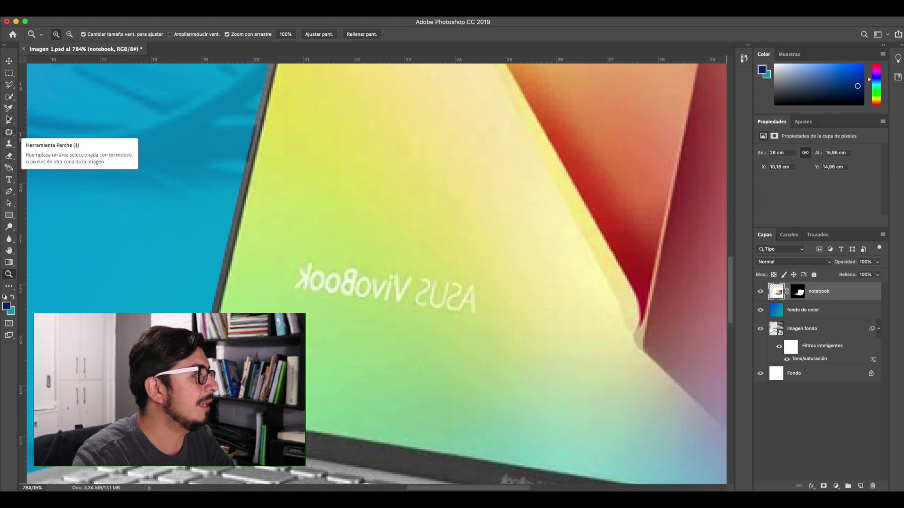
pyautogui.click(10, 134)
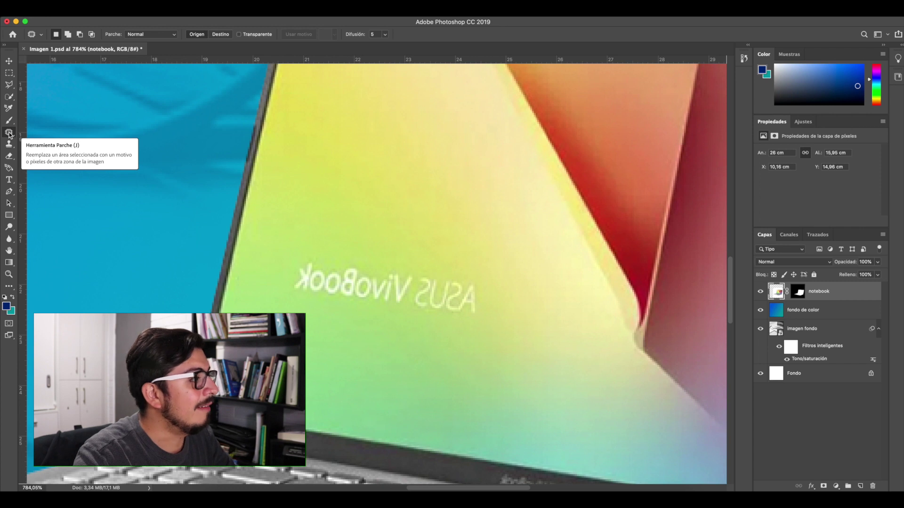
pyautogui.rightClick(9, 134)
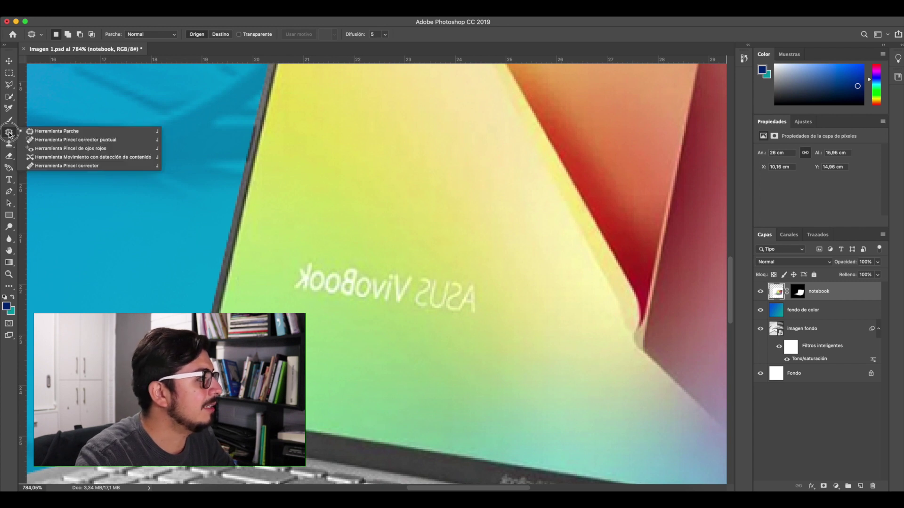
pyautogui.click(58, 133)
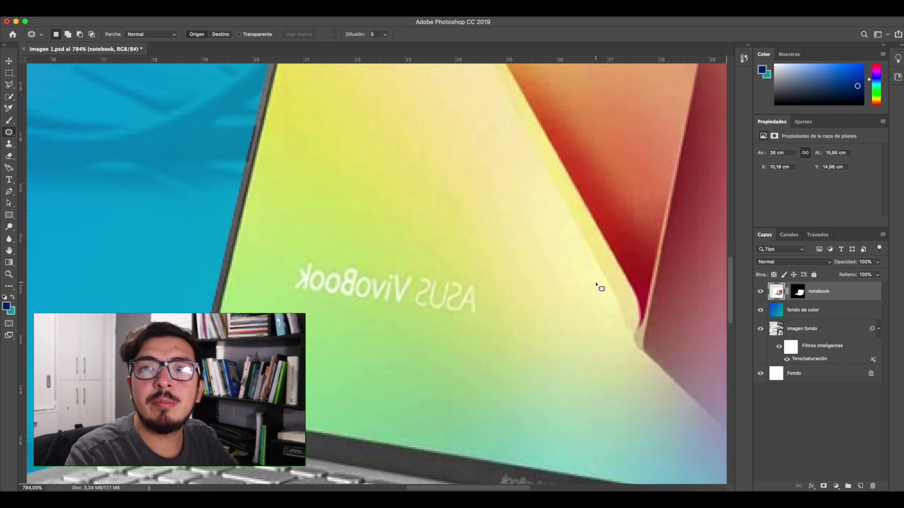
pyautogui.hscroll(2, 387, 229)
pyautogui.moveTo(278, 251)
pyautogui.mouseDown()
pyautogui.moveTo(467, 276)
pyautogui.moveTo(473, 306)
pyautogui.moveTo(465, 322)
pyautogui.moveTo(427, 322)
pyautogui.moveTo(285, 301)
pyautogui.moveTo(269, 291)
pyautogui.moveTo(281, 249)
pyautogui.mouseUp()
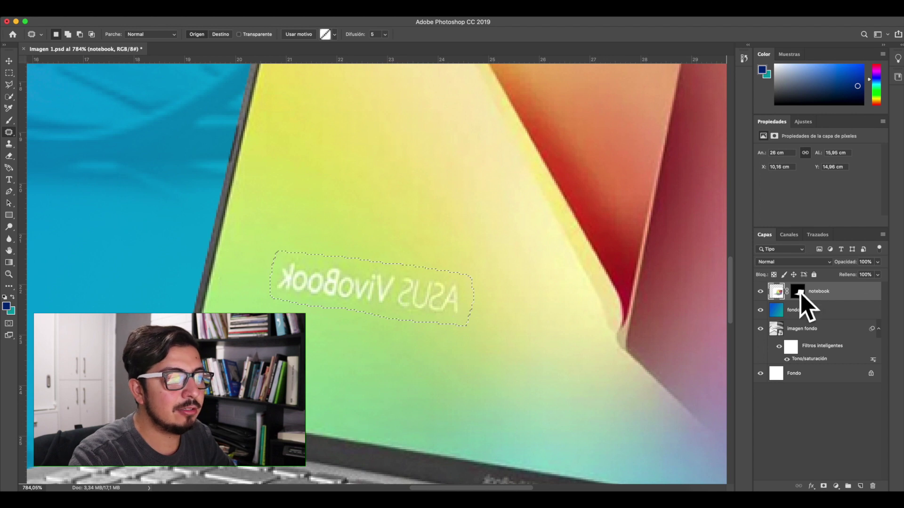
# Patch the outlined lettering on the notebook layer with the clean gradient just above it, and clear the selection
pyautogui.click(828, 293)
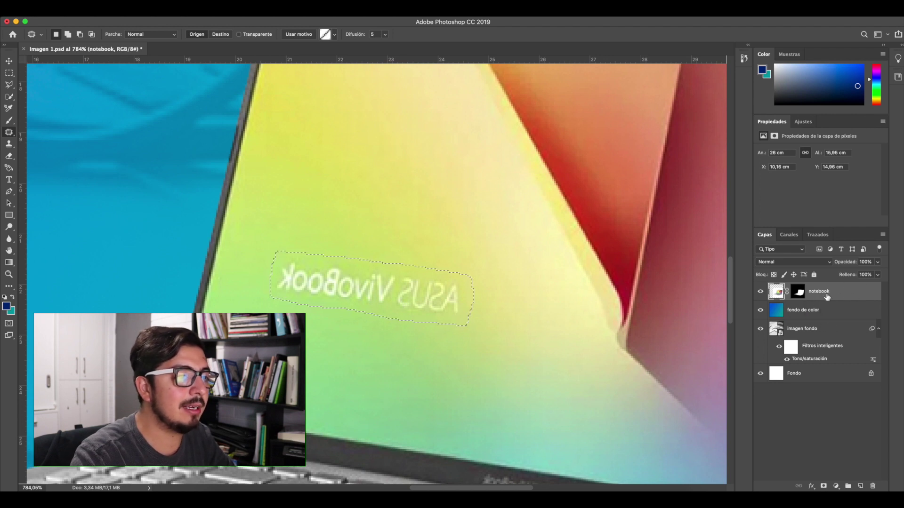
pyautogui.click(370, 294)
pyautogui.moveTo(369, 296); pyautogui.dragTo(374, 246)
pyautogui.scroll(1, 369, 235)
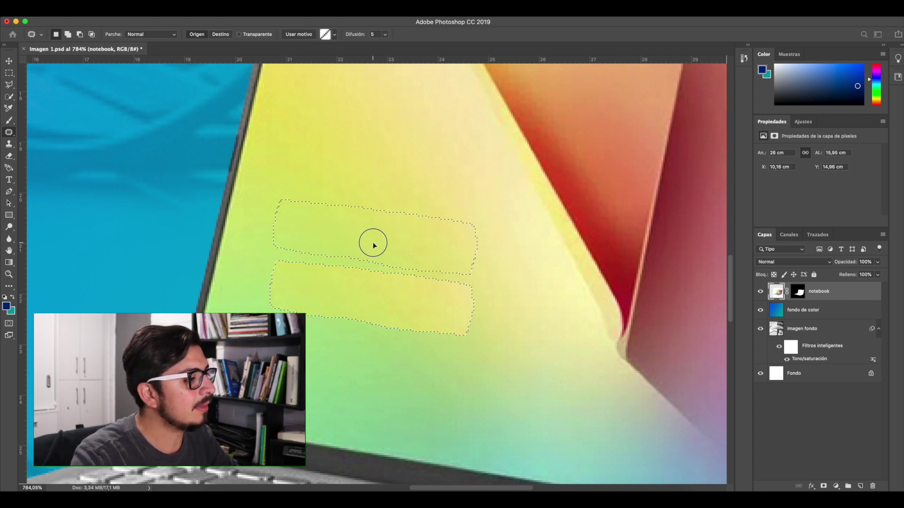
pyautogui.scroll(1, 373, 243)
pyautogui.moveTo(373, 243); pyautogui.dragTo(380, 255)
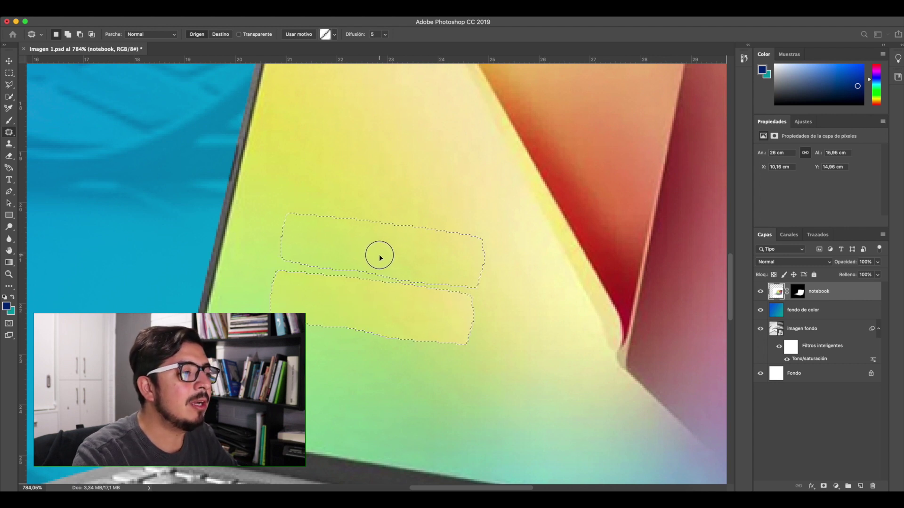
pyautogui.moveTo(380, 257); pyautogui.dragTo(382, 258)
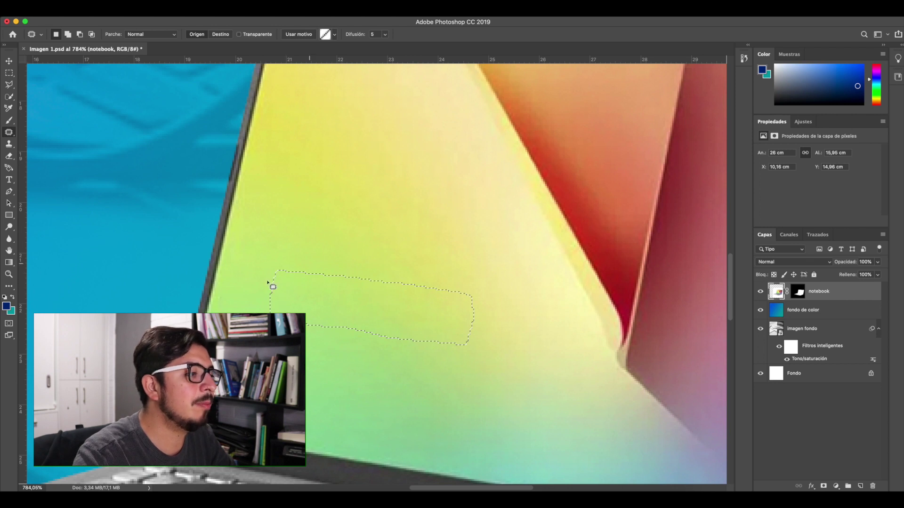
pyautogui.scroll(1, 472, 324)
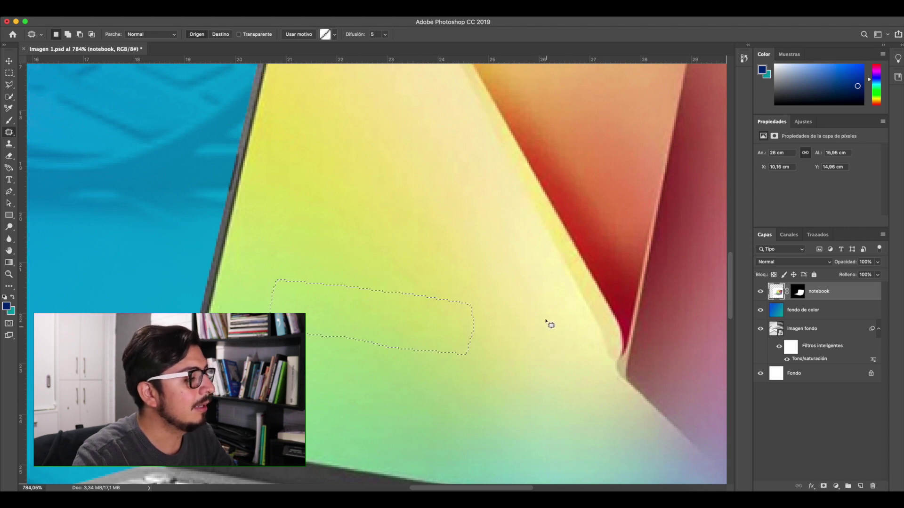
pyautogui.scroll(-3, 475, 317)
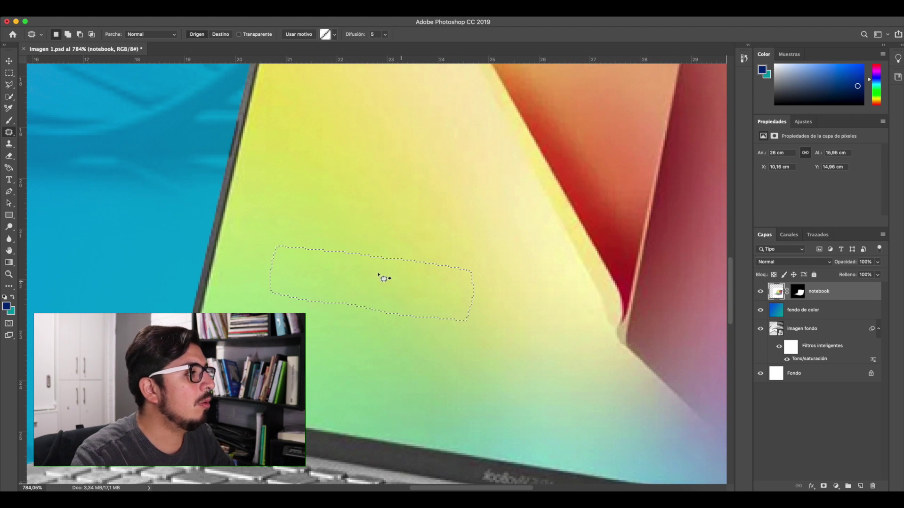
pyautogui.click(212, 2)
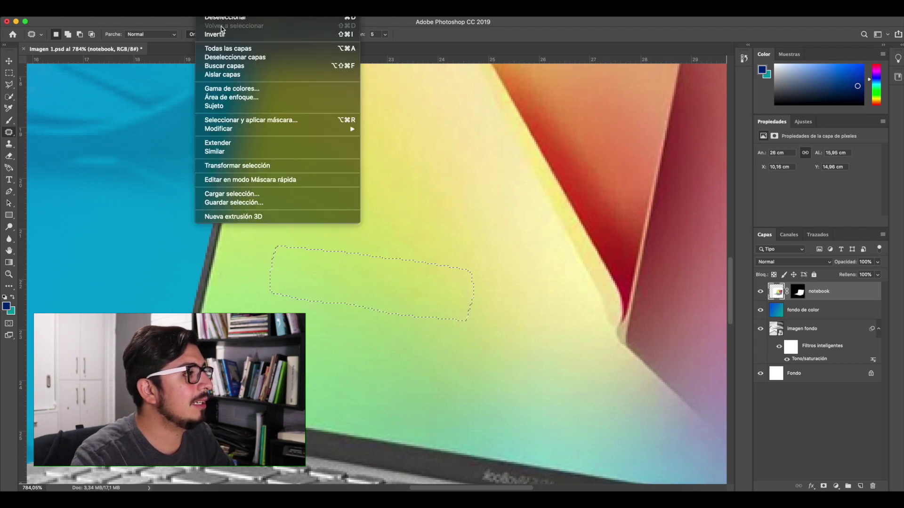
pyautogui.click(227, 18)
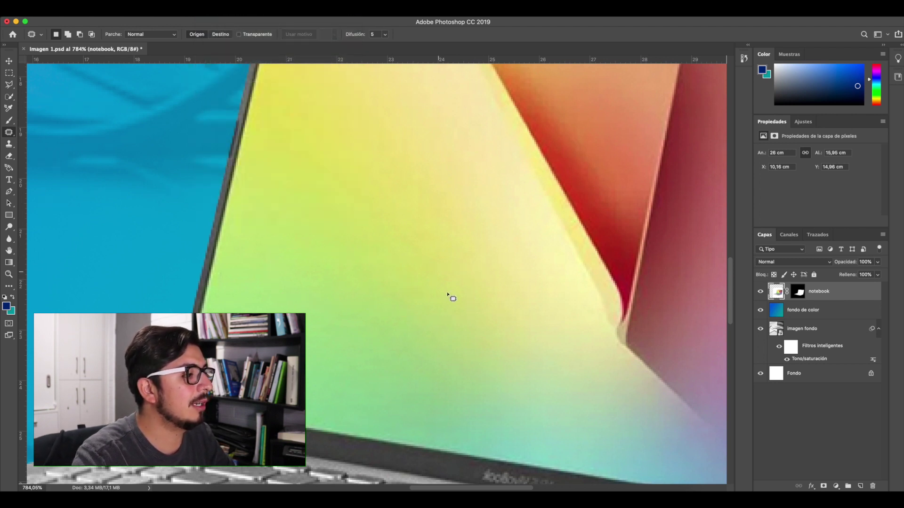
# Add the two-line heading "ESTUDIA EN / CASA" above the notebook layer, at about X 3,24 cm and Y 5,5 cm
pyautogui.press('z')
pyautogui.moveTo(521, 309); pyautogui.dragTo(504, 363)
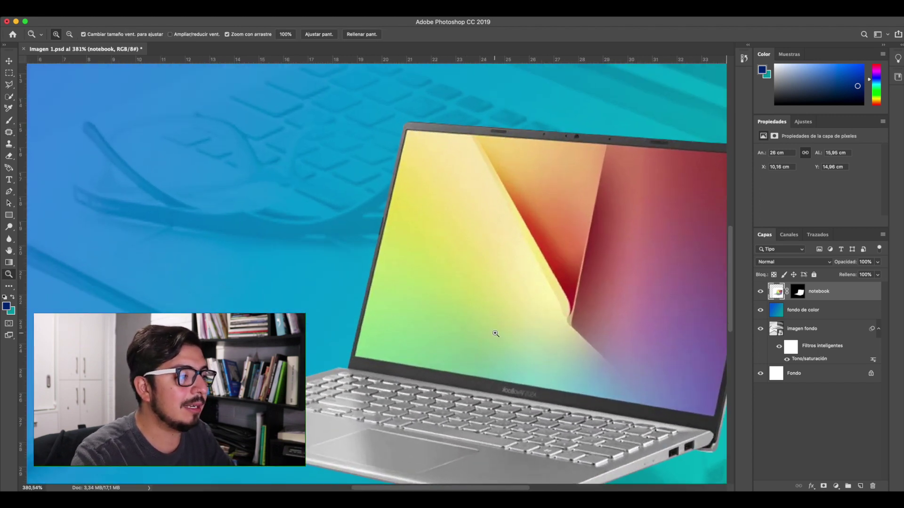
pyautogui.moveTo(563, 329); pyautogui.dragTo(519, 304)
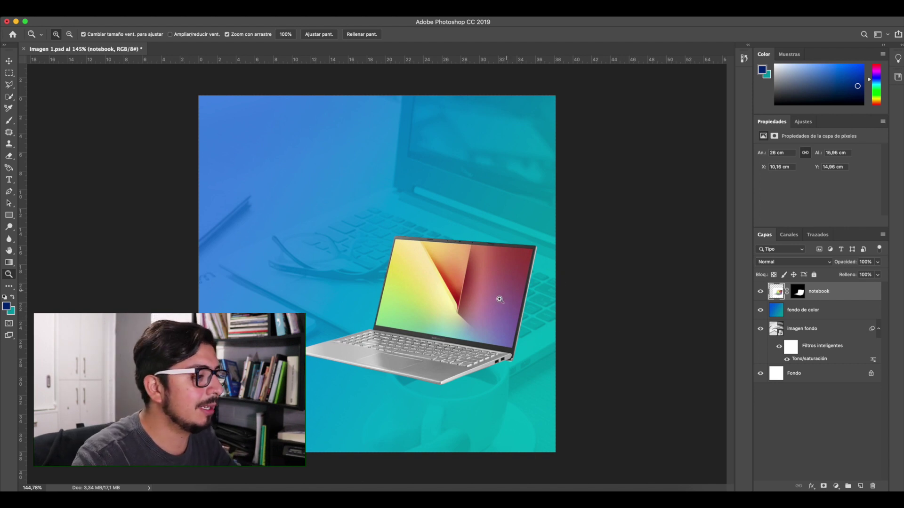
pyautogui.moveTo(423, 325); pyautogui.dragTo(423, 307)
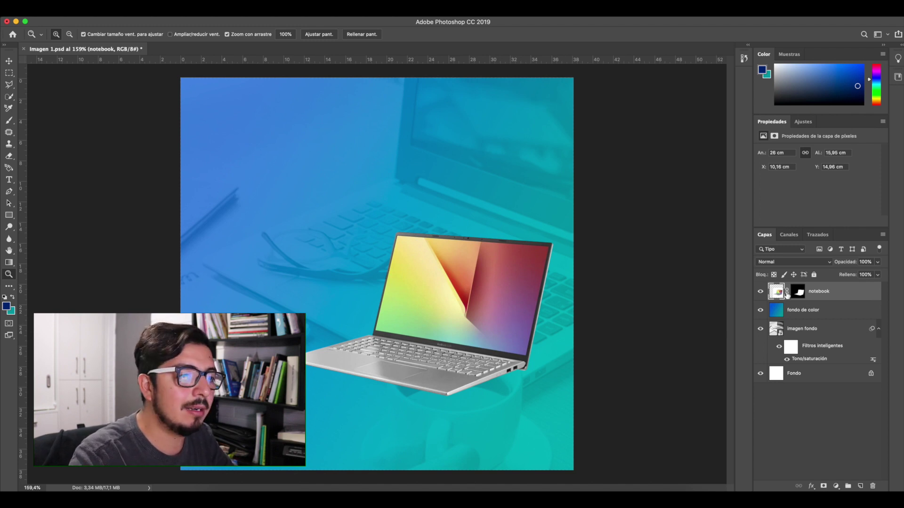
pyautogui.click(819, 311)
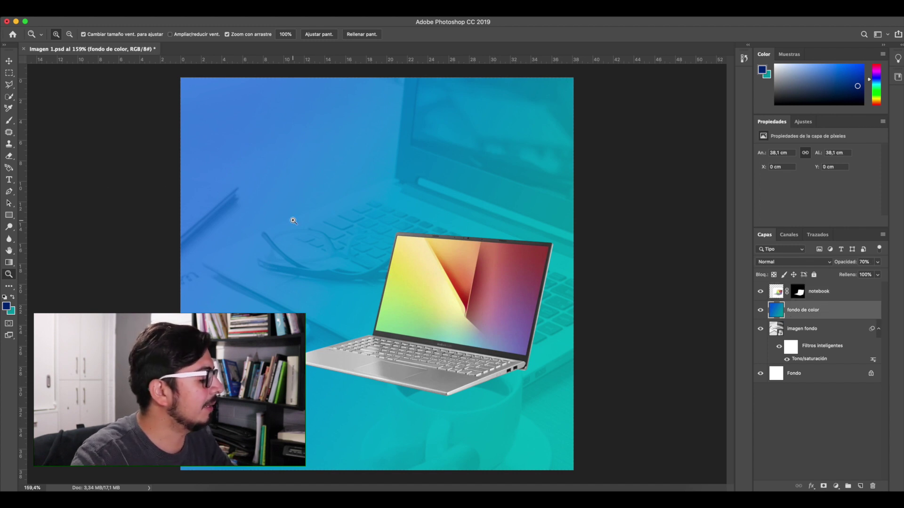
pyautogui.click(8, 181)
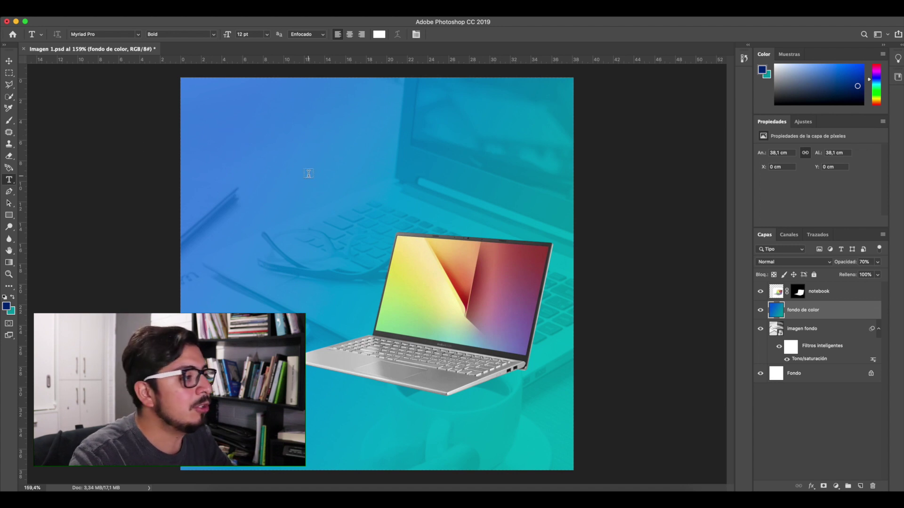
pyautogui.click(824, 293)
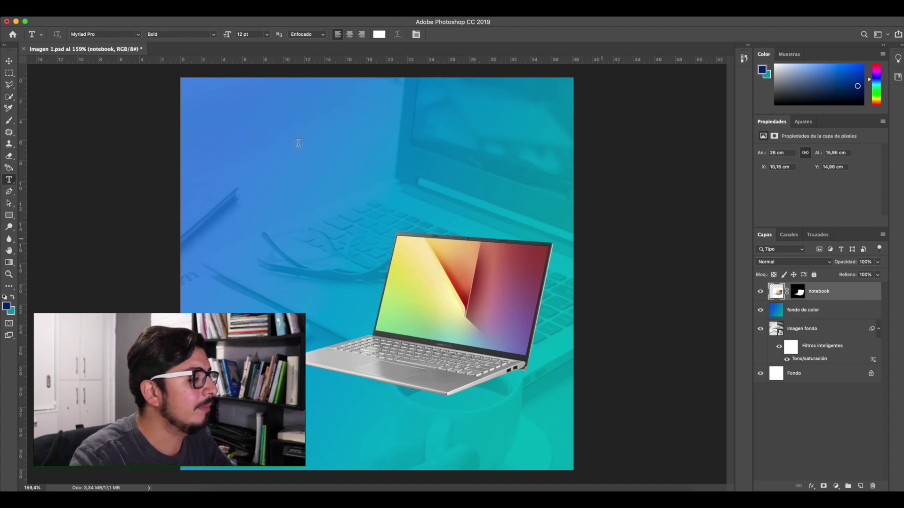
pyautogui.click(213, 137)
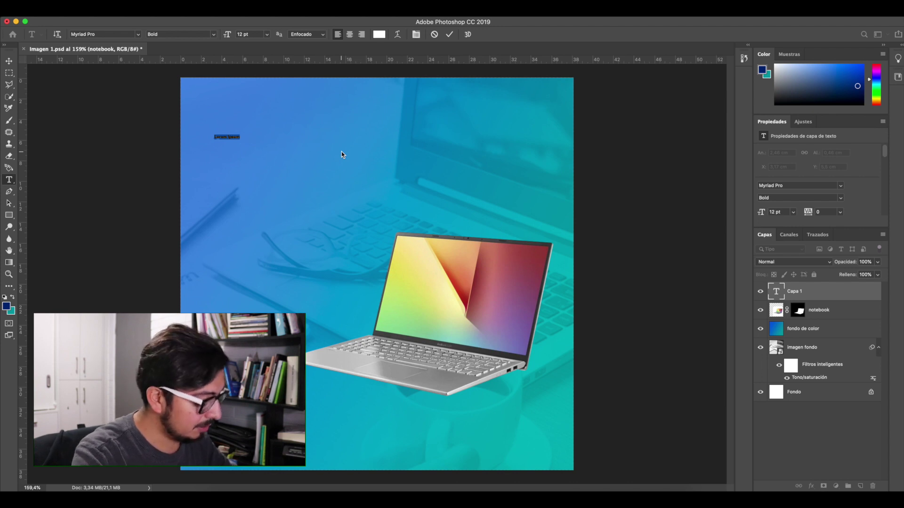
pyautogui.write('ESTUDIA EN')
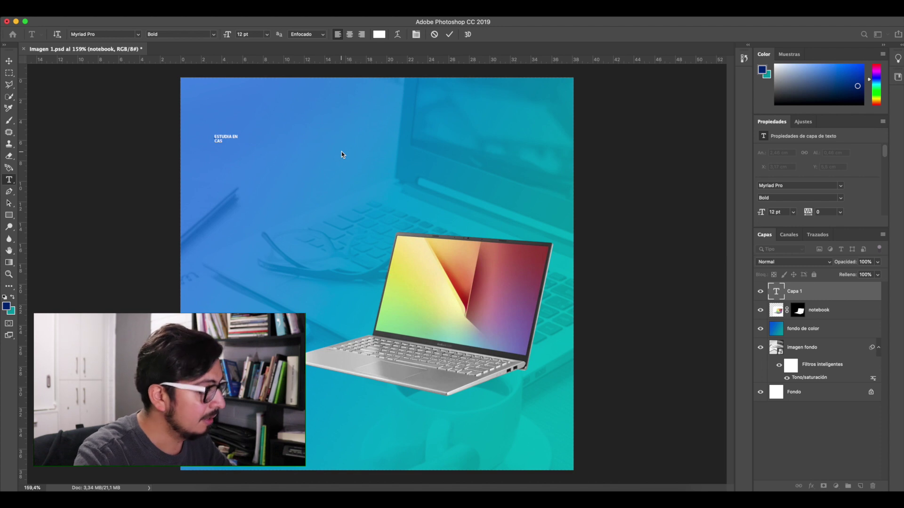
pyautogui.press('Return')
pyautogui.write('CASA')
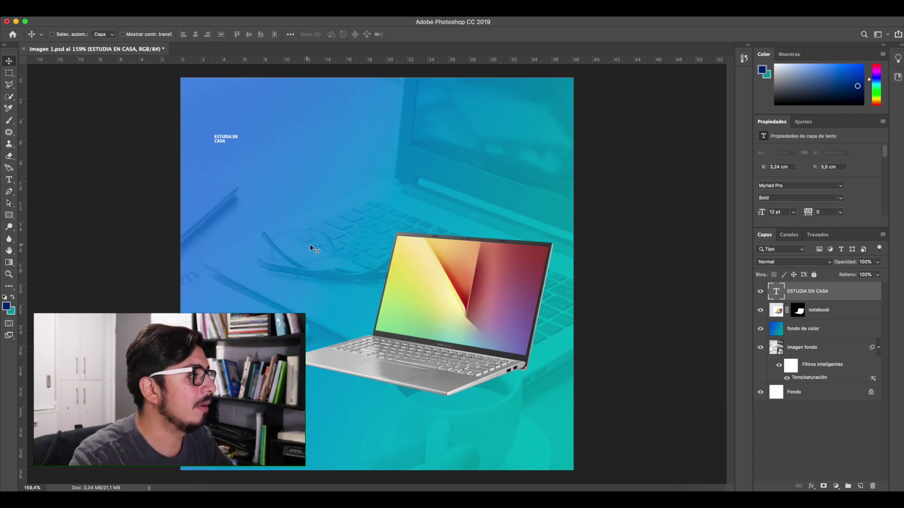
# Scale the heading up proportionally to about 94 pt and place it at about X 2,43 cm and Y 5,43 cm
pyautogui.doubleClick(232, 136)
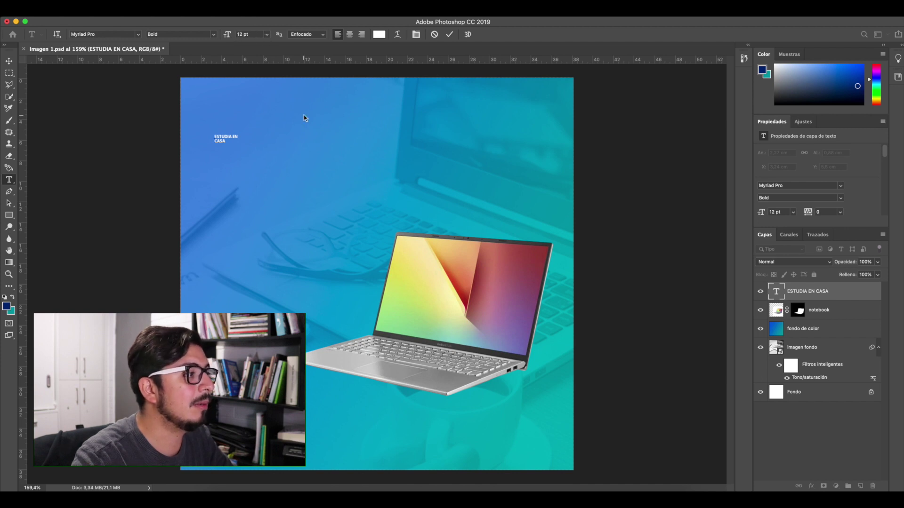
pyautogui.click(9, 61)
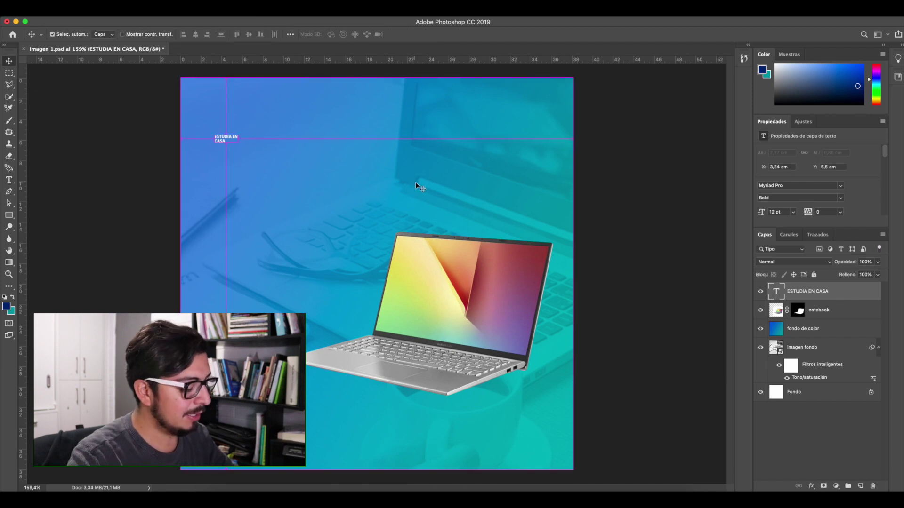
pyautogui.press('super+t')
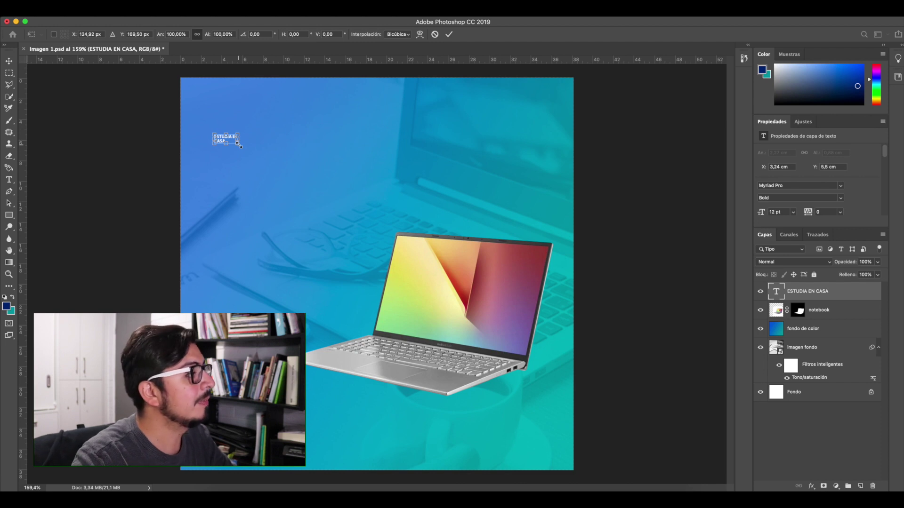
pyautogui.moveTo(238, 145); pyautogui.dragTo(390, 223)
pyautogui.moveTo(333, 158); pyautogui.dragTo(327, 161)
pyautogui.press('Return')
pyautogui.moveTo(365, 163); pyautogui.dragTo(365, 163)
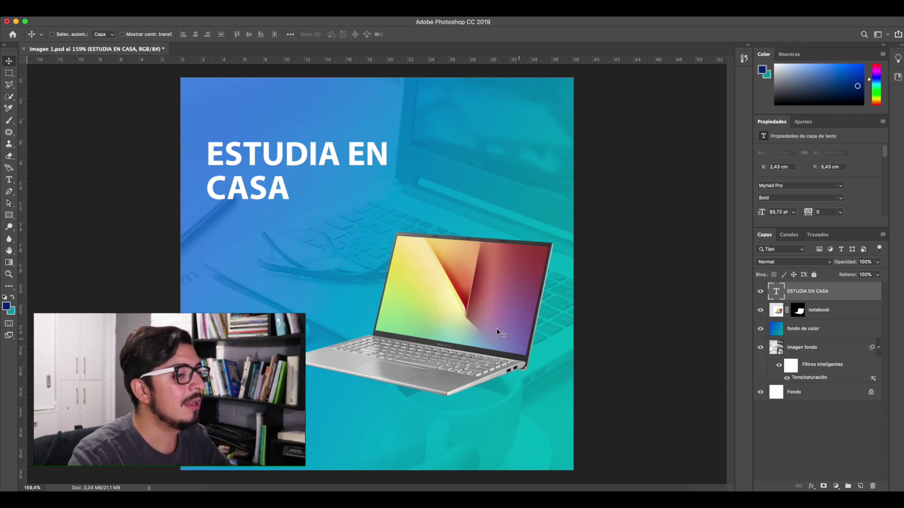
# Try the heading slightly further left, at about X 1,72 cm, and move it back to about X 2,43 cm
pyautogui.click(843, 311)
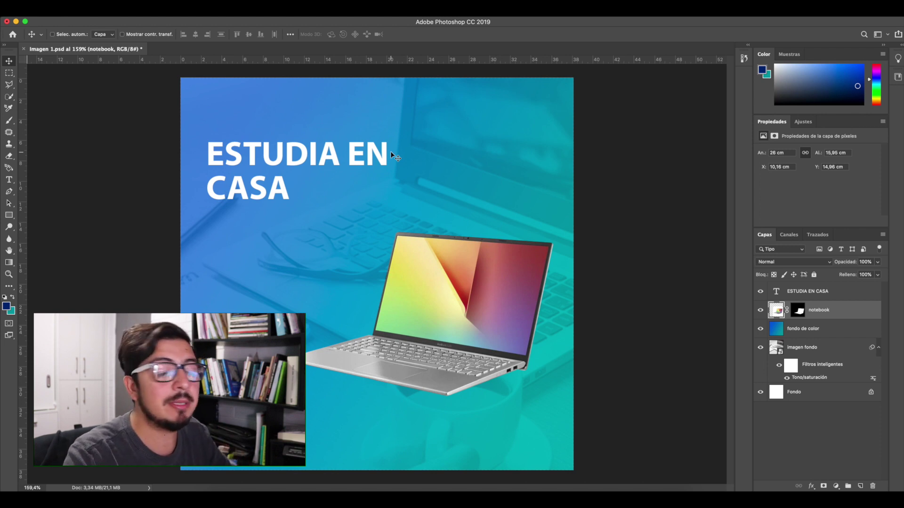
pyautogui.click(841, 290)
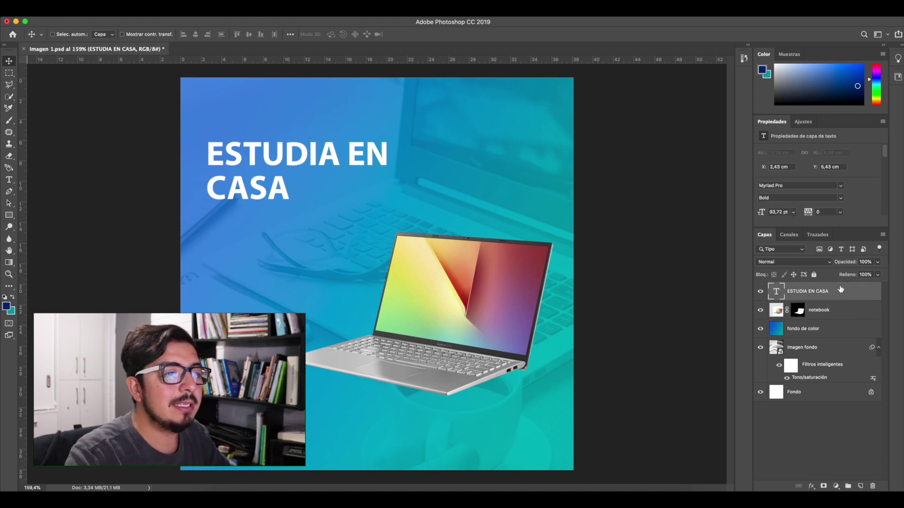
pyautogui.moveTo(340, 157); pyautogui.dragTo(331, 160)
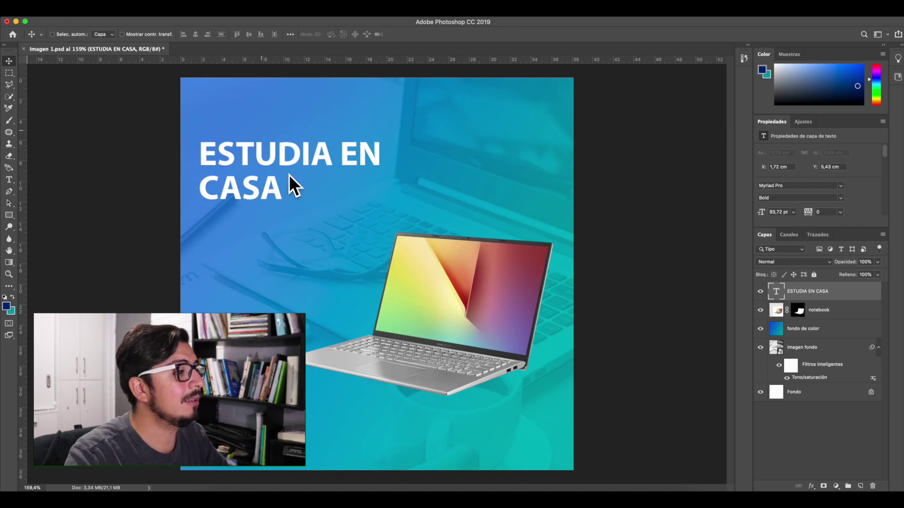
pyautogui.moveTo(329, 161); pyautogui.dragTo(338, 160)
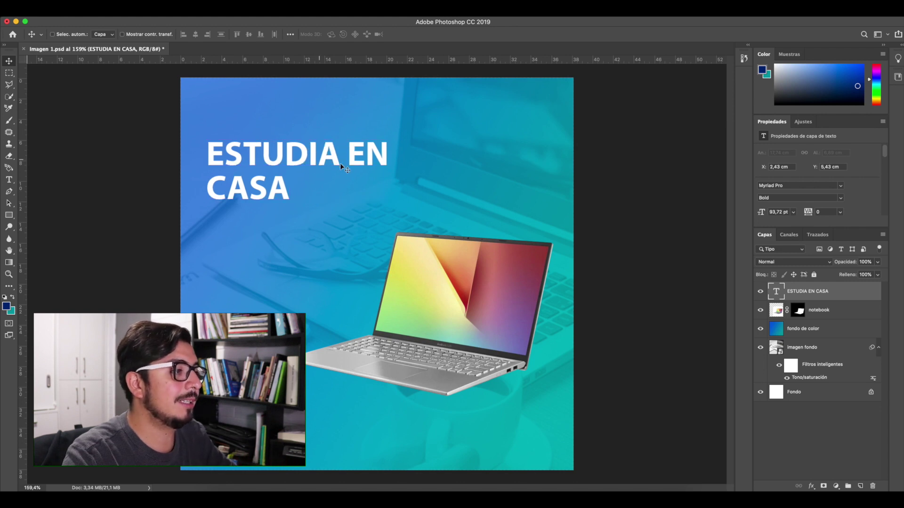
# Move the notebook layer down and to the right, to about X 11,29 cm and Y 16,44 cm
pyautogui.click(838, 316)
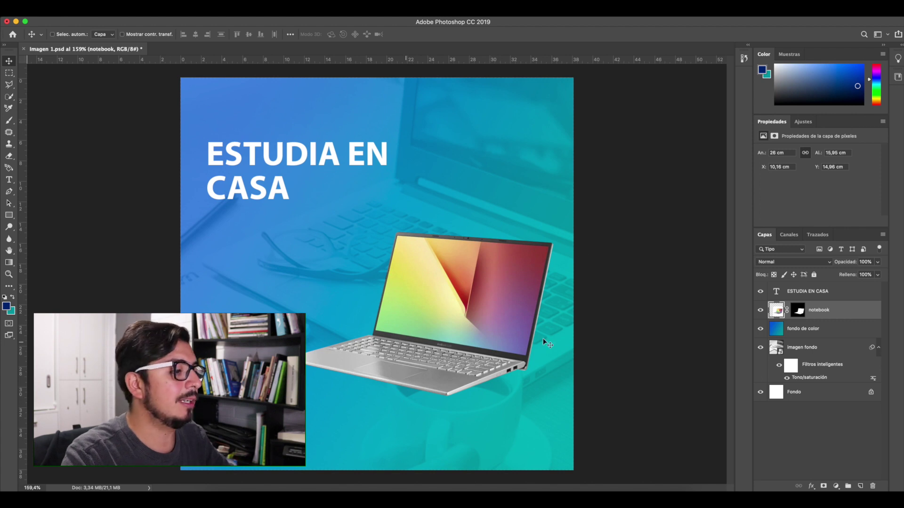
pyautogui.moveTo(420, 282); pyautogui.dragTo(437, 302)
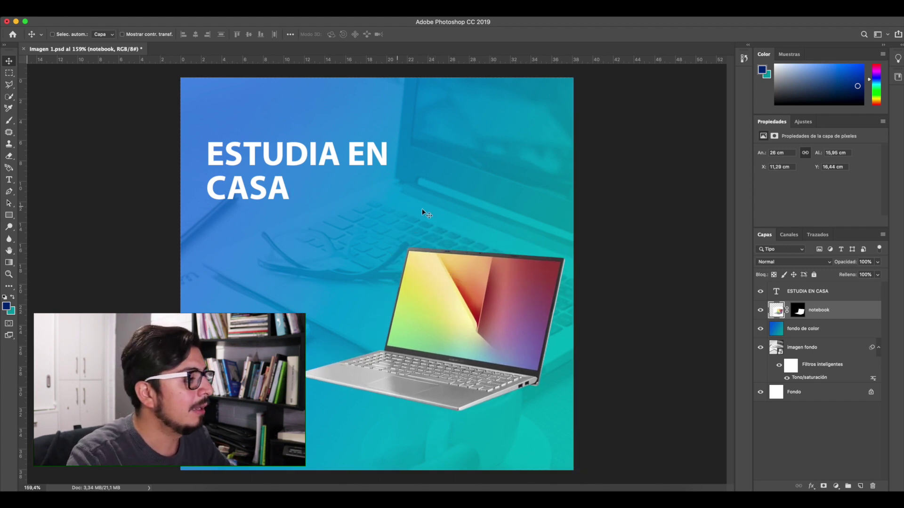
# Add the 12 pt tagline "Con la mejor tecnología" below the heading, on a text layer above the heading's layer
pyautogui.click(811, 292)
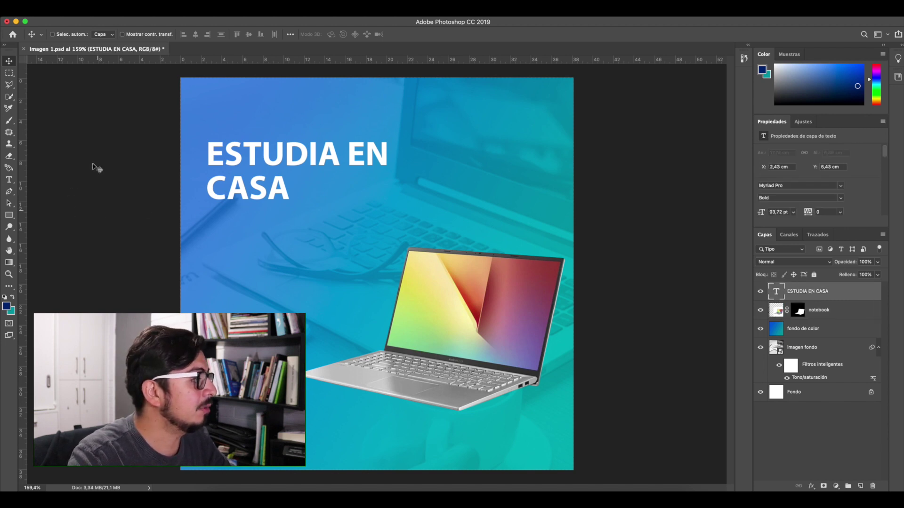
pyautogui.press('t')
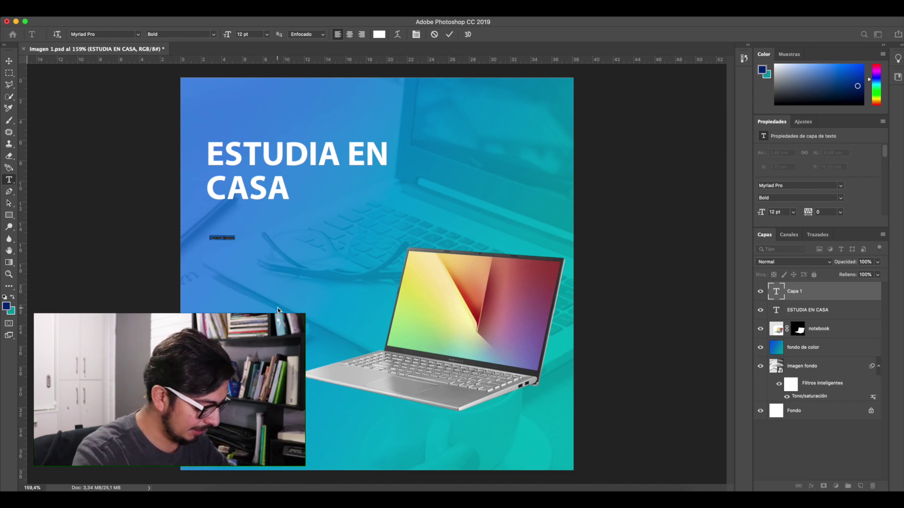
pyautogui.write('cnologia')
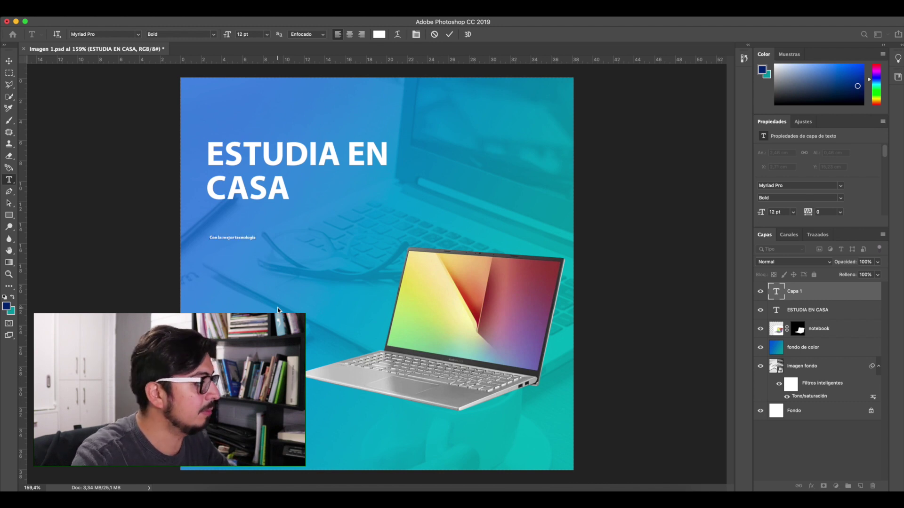
pyautogui.click(9, 61)
# Scale the tagline up proportionally to about 37 pt and place it at about X 2,46 cm and Y 13,01 cm
pyautogui.press('super+t')
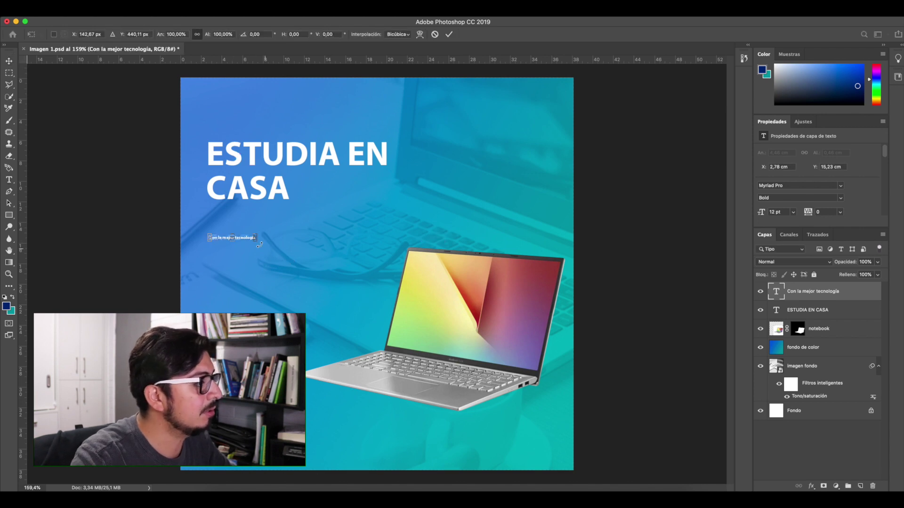
pyautogui.moveTo(255, 240); pyautogui.dragTo(348, 234)
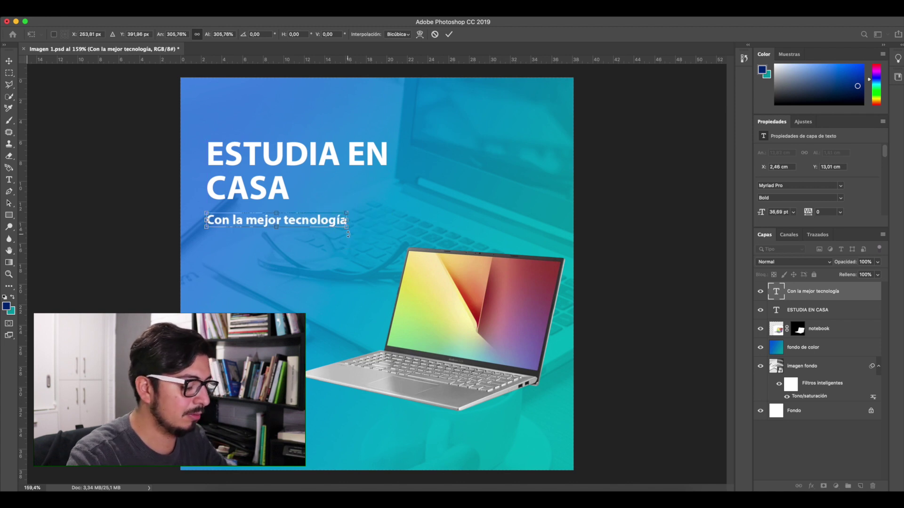
pyautogui.press('Return')
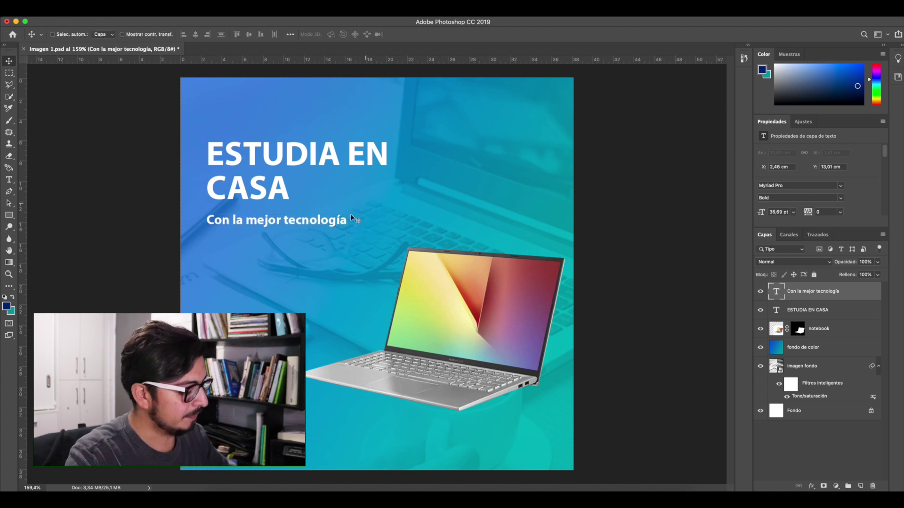
# Examine the font families and font styles available for the selected tagline text
pyautogui.press('t')
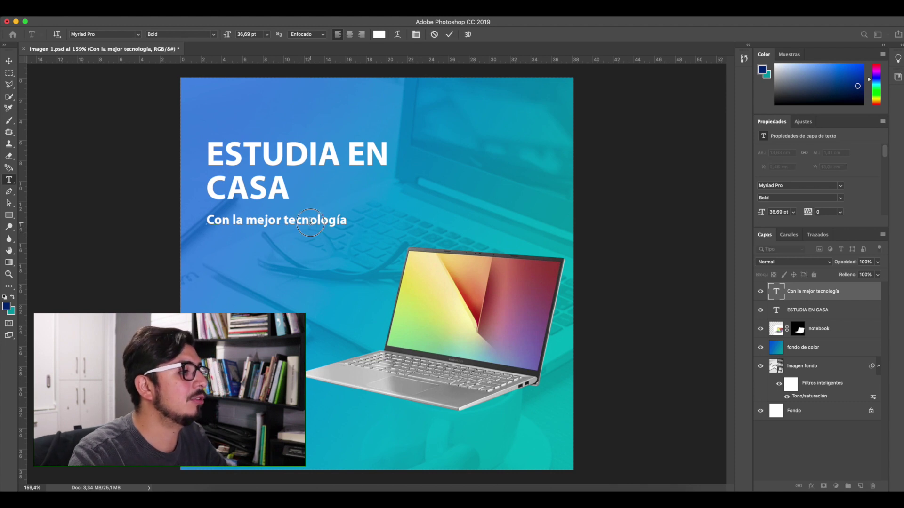
pyautogui.press('super+a')
pyautogui.click(300, 221)
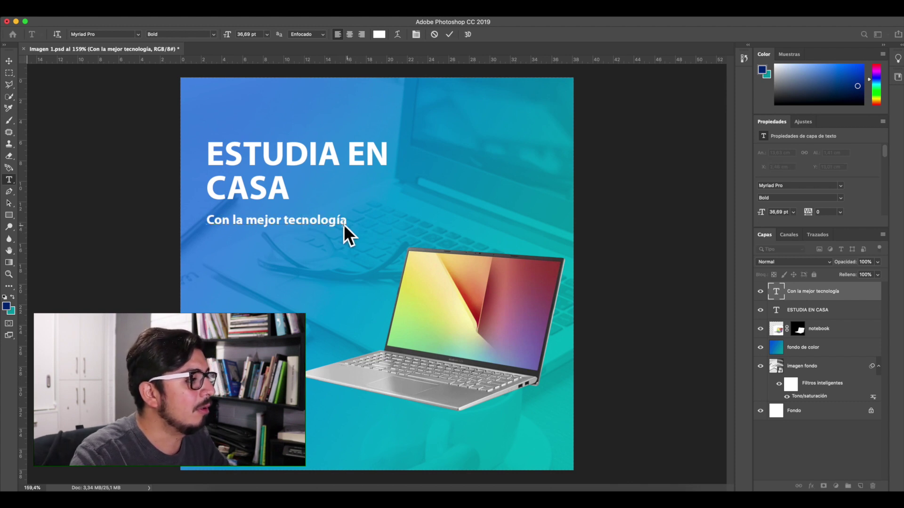
pyautogui.moveTo(344, 220); pyautogui.dragTo(201, 222)
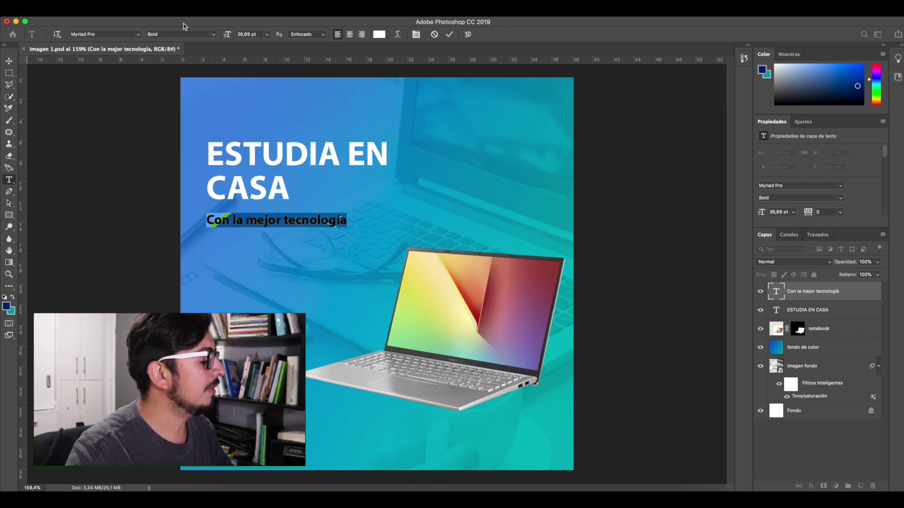
pyautogui.click(138, 34)
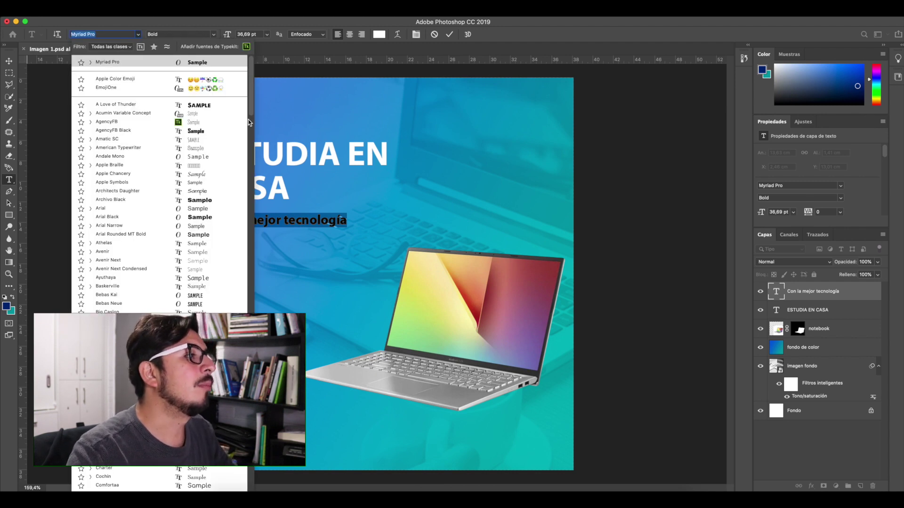
pyautogui.click(215, 27)
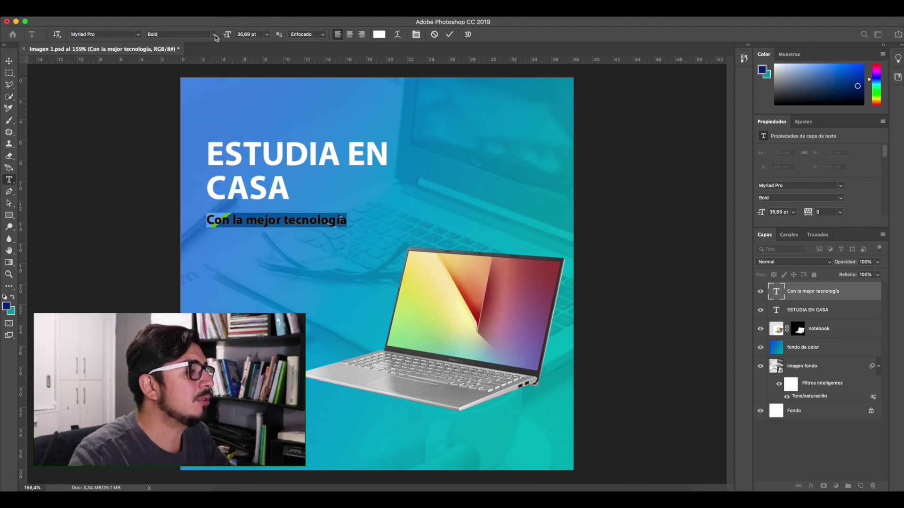
pyautogui.click(214, 35)
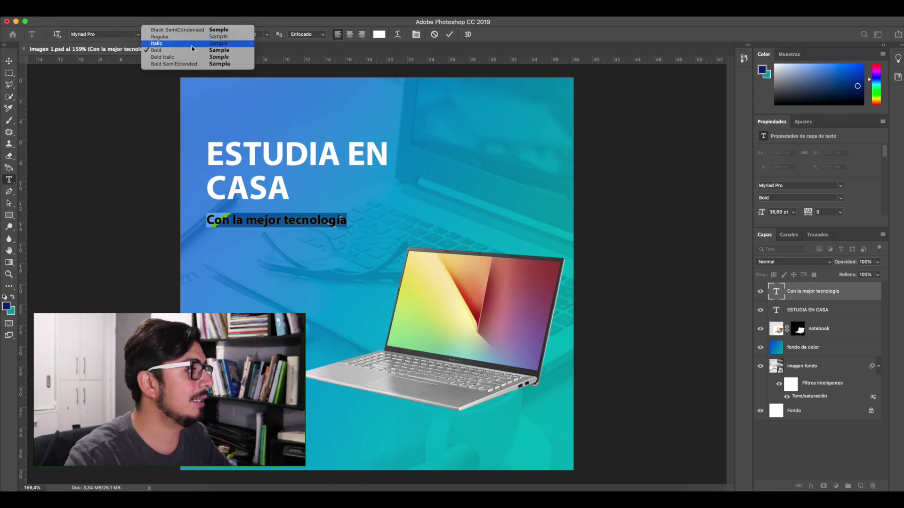
pyautogui.click(283, 22)
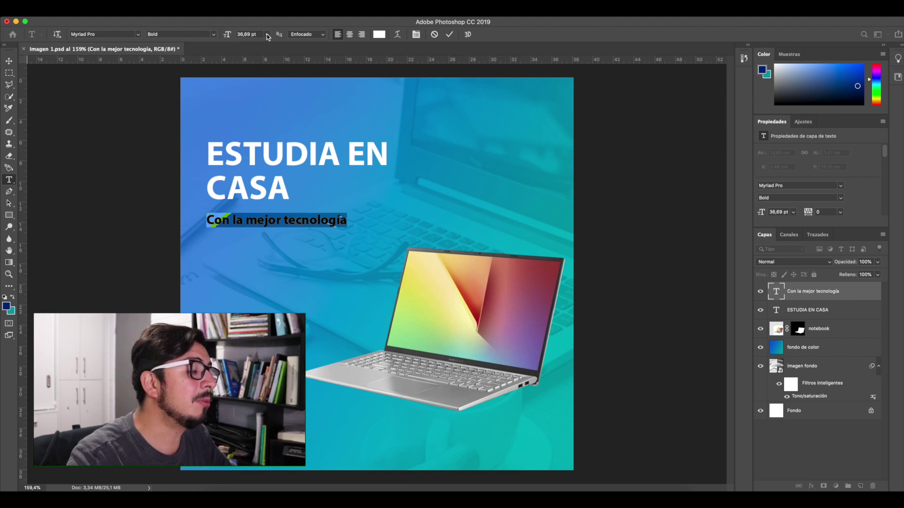
pyautogui.click(9, 60)
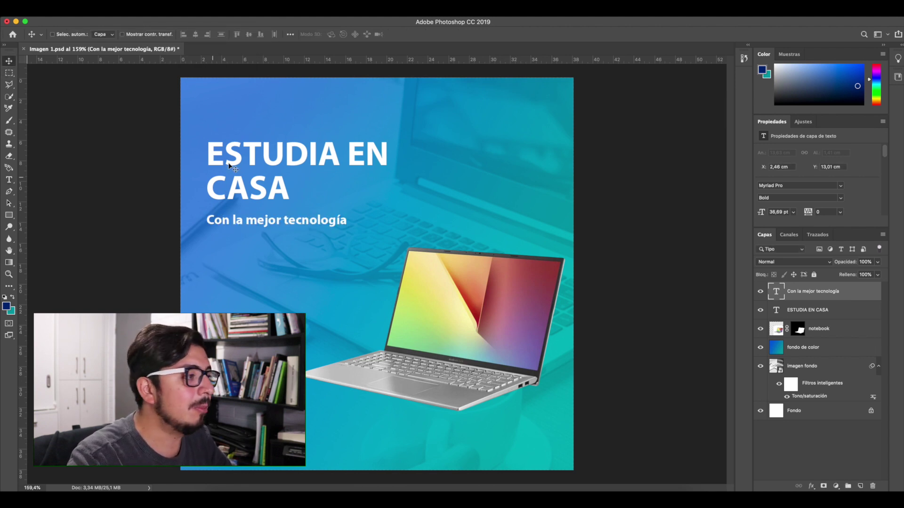
# Add the 12 pt price text "$499.990" below the tagline, on a new text layer
pyautogui.press('t')
pyautogui.click(213, 257)
pyautogui.write('$499.990')
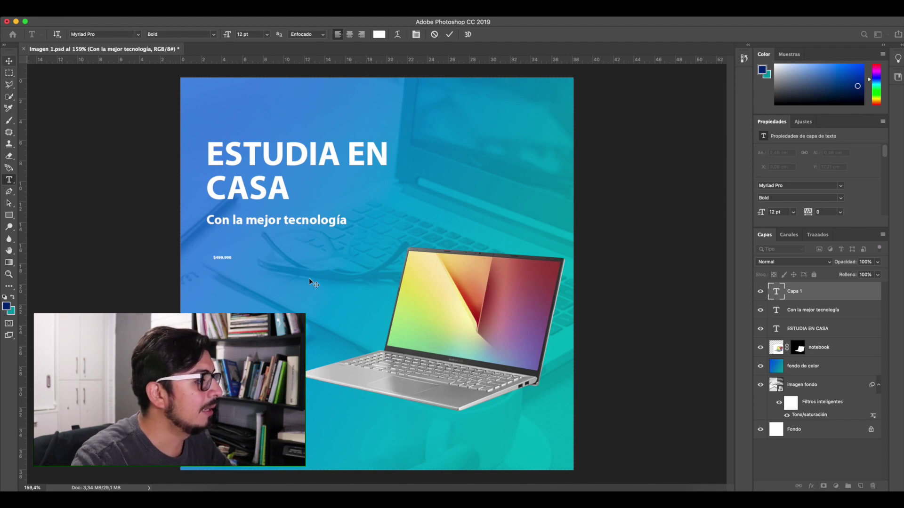
pyautogui.hotkey('ctrl', 'Return')
# Scale the price up proportionally to about 83 pt and place it at about X 2,43 cm and Y 15,62 cm
pyautogui.press('v')
pyautogui.hotkey('ctrl', 't')
pyautogui.moveTo(232, 261); pyautogui.dragTo(336, 313)
pyautogui.moveTo(303, 277); pyautogui.dragTo(296, 263)
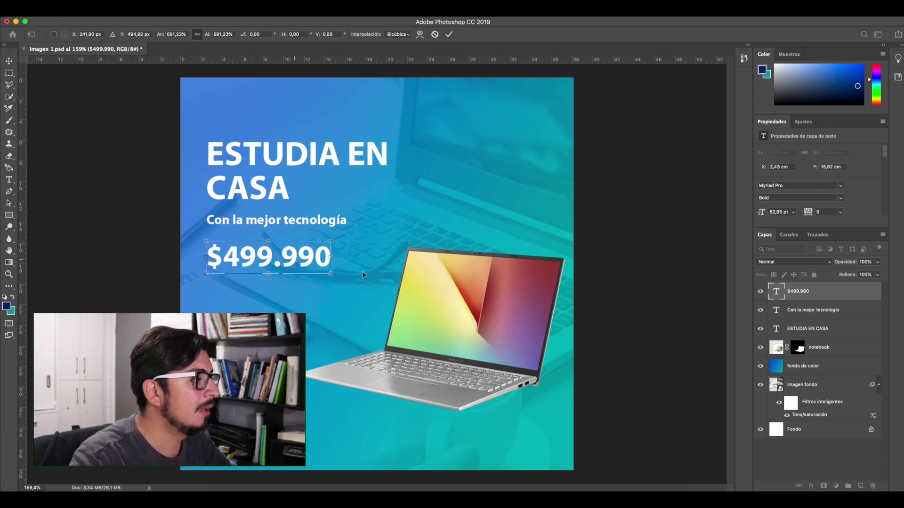
pyautogui.press('Return')
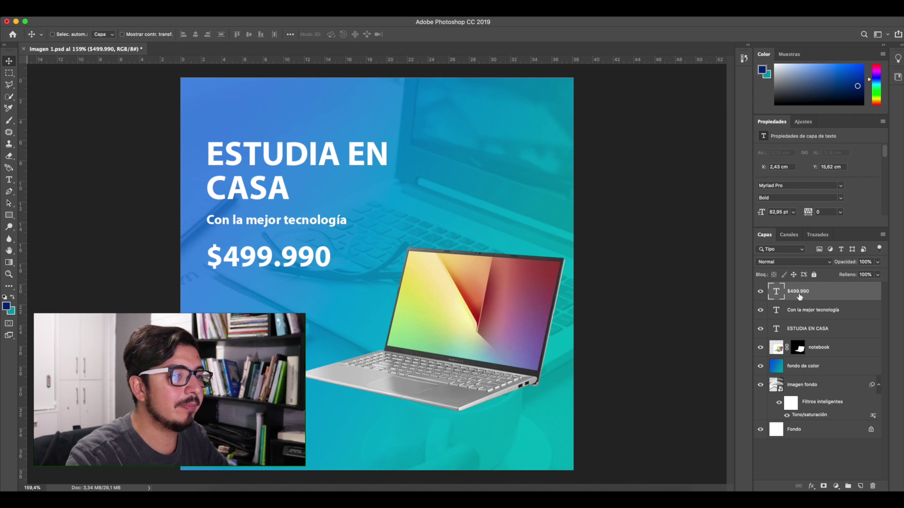
# Move the price text slightly up, to about Y 15,38 cm
pyautogui.click(815, 310)
pyautogui.click(829, 296)
pyautogui.moveTo(311, 258); pyautogui.dragTo(310, 256)
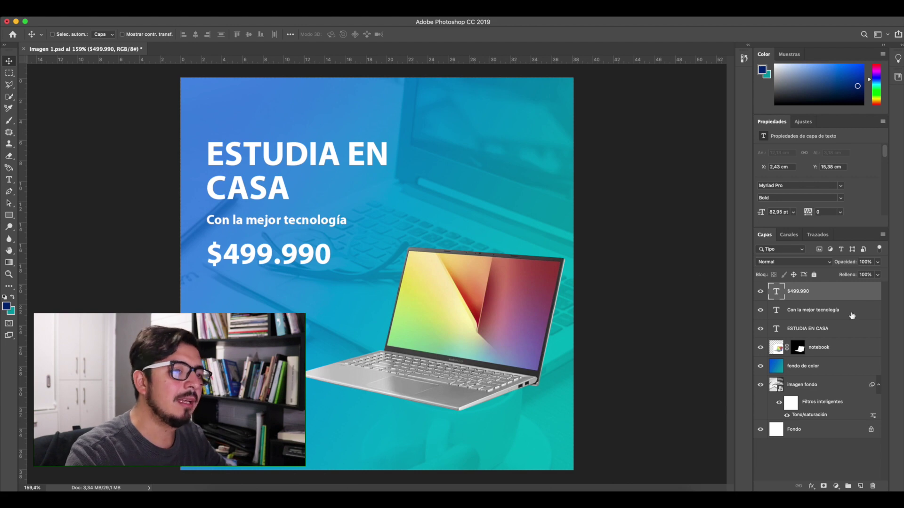
# Move the tagline up closer to the heading, to about Y 12,41 cm
pyautogui.click(833, 311)
pyautogui.moveTo(277, 225); pyautogui.dragTo(279, 220)
pyautogui.press('z')
pyautogui.moveTo(351, 225)
pyautogui.mouseDown()
pyautogui.moveTo(327, 208)
pyautogui.moveTo(402, 256)
pyautogui.moveTo(345, 232)
pyautogui.mouseUp()
pyautogui.press('super+r')
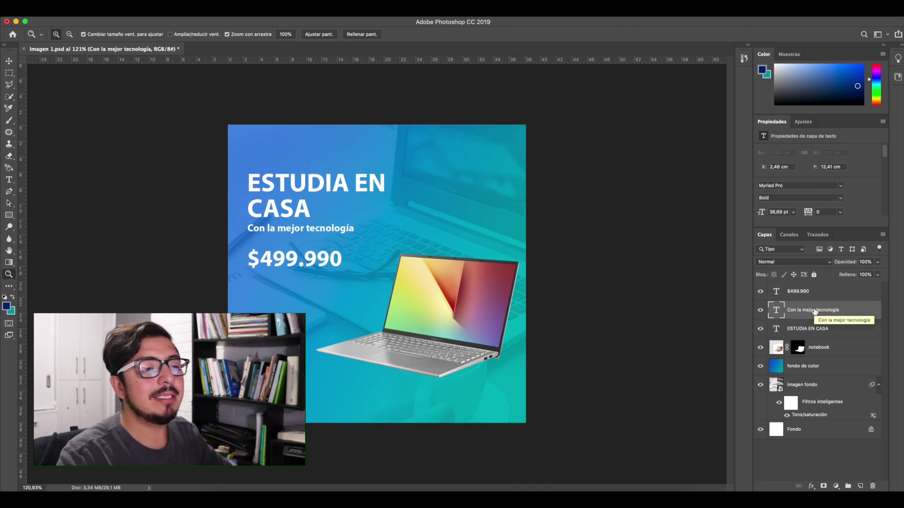
pyautogui.click(805, 329)
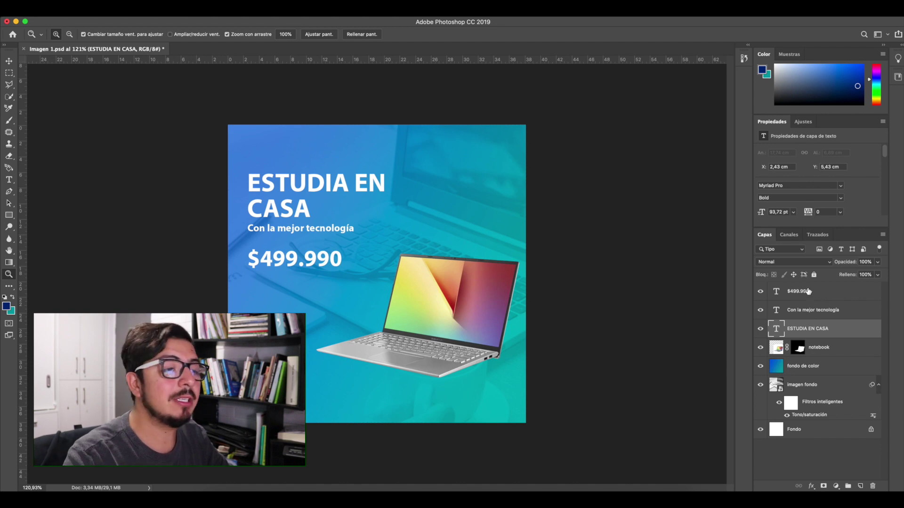
pyautogui.click(807, 292)
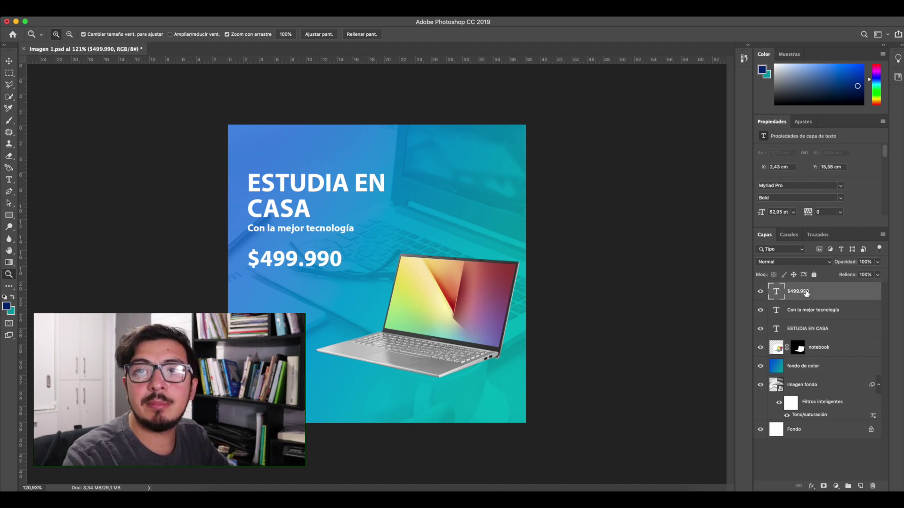
pyautogui.click(817, 328)
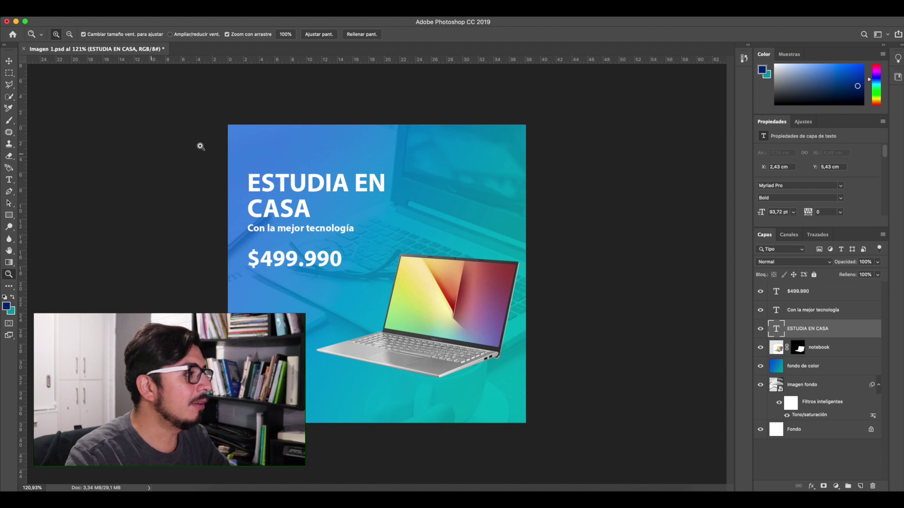
# Group the "$499.990", "Con la mejor tecnología" and "ESTUDIA EN CASA" text layers together
pyautogui.click(825, 295)
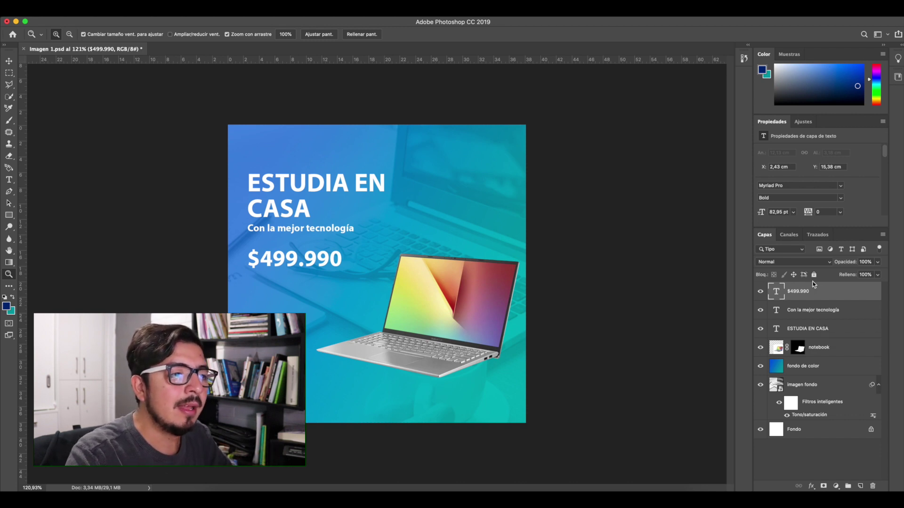
pyautogui.keyDown('shift'); pyautogui.click(814, 311); pyautogui.keyUp('shift')
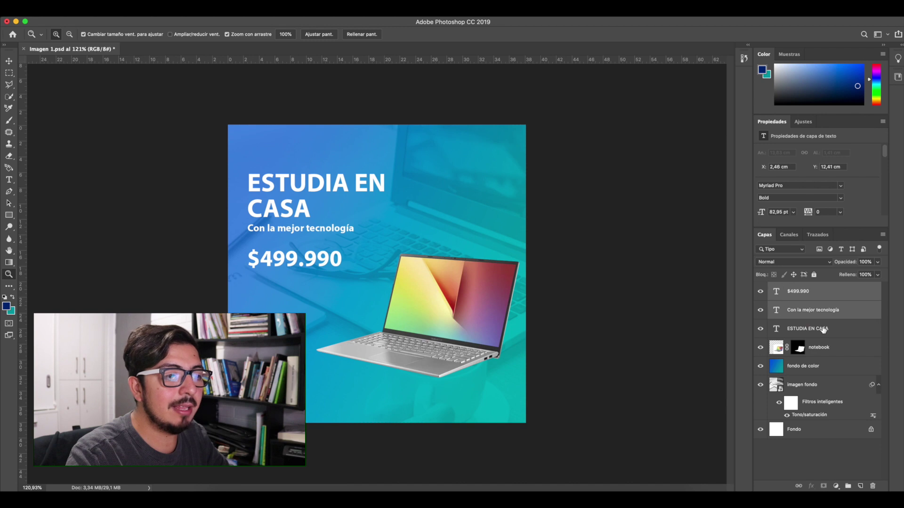
pyautogui.keyDown('shift'); pyautogui.click(820, 331); pyautogui.keyUp('shift')
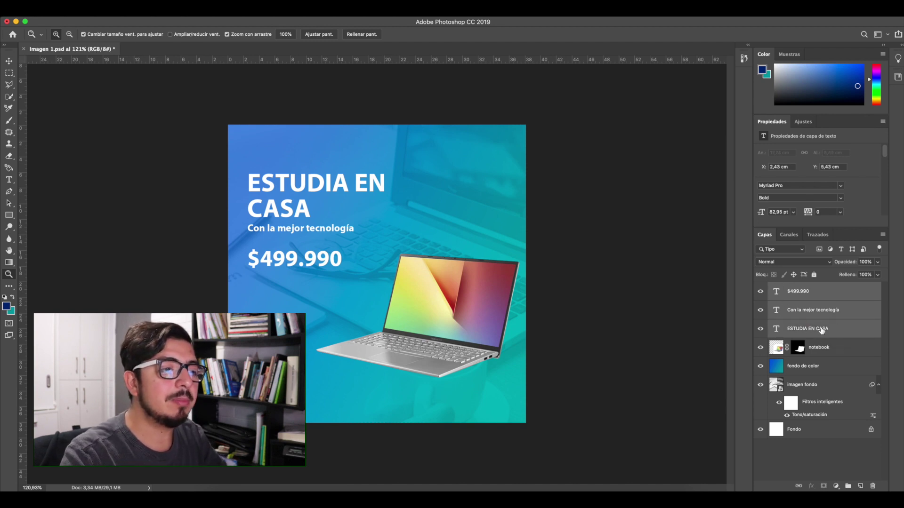
pyautogui.keyDown('super'); pyautogui.click(822, 330); pyautogui.keyUp('super')
pyautogui.keyDown('super'); pyautogui.click(823, 314); pyautogui.keyUp('super')
pyautogui.keyDown('super'); pyautogui.click(822, 330); pyautogui.keyUp('super')
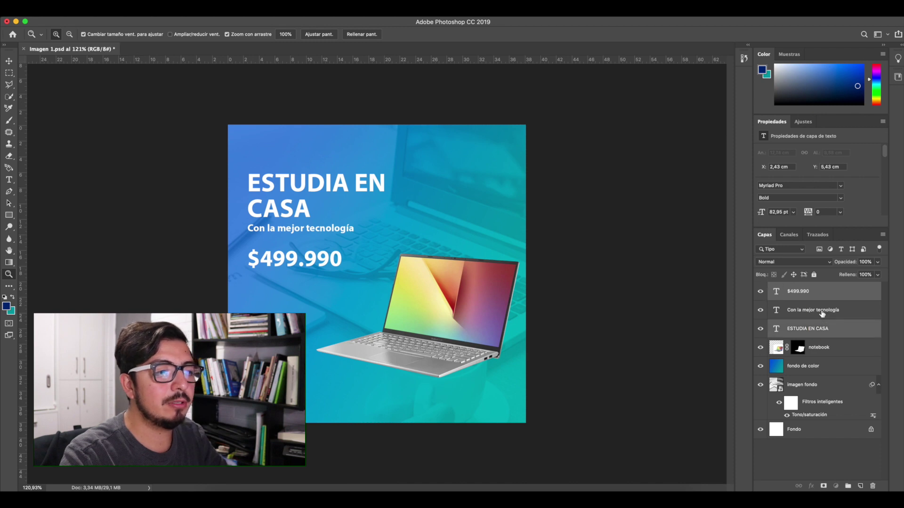
pyautogui.keyDown('super'); pyautogui.click(822, 313); pyautogui.keyUp('super')
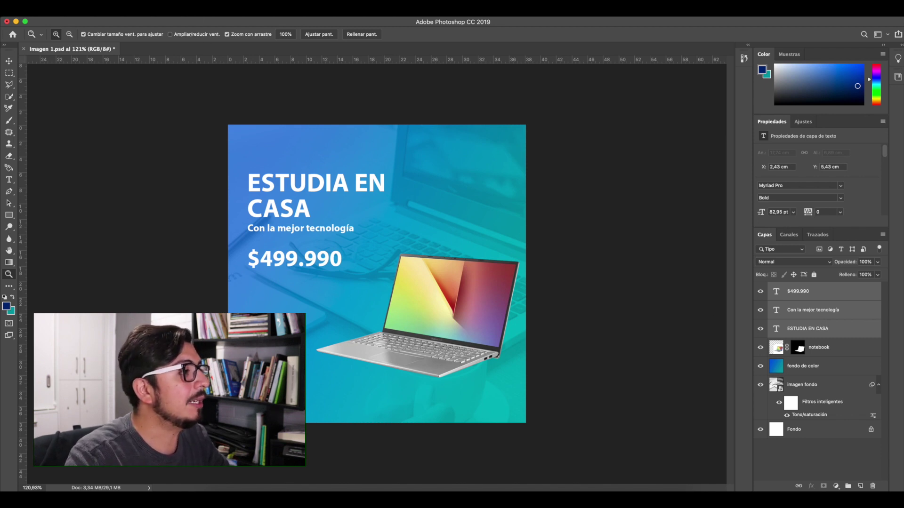
pyautogui.click(158, 1)
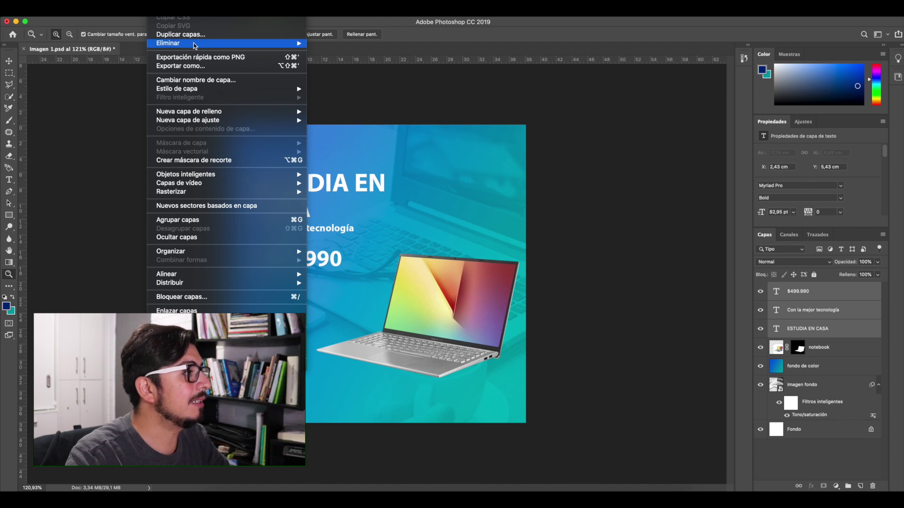
pyautogui.moveTo(289, 184)
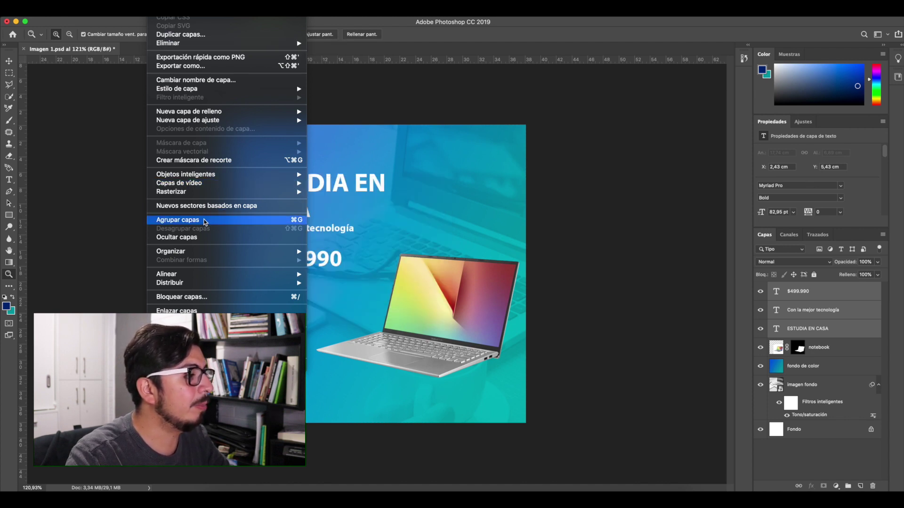
pyautogui.click(758, 251)
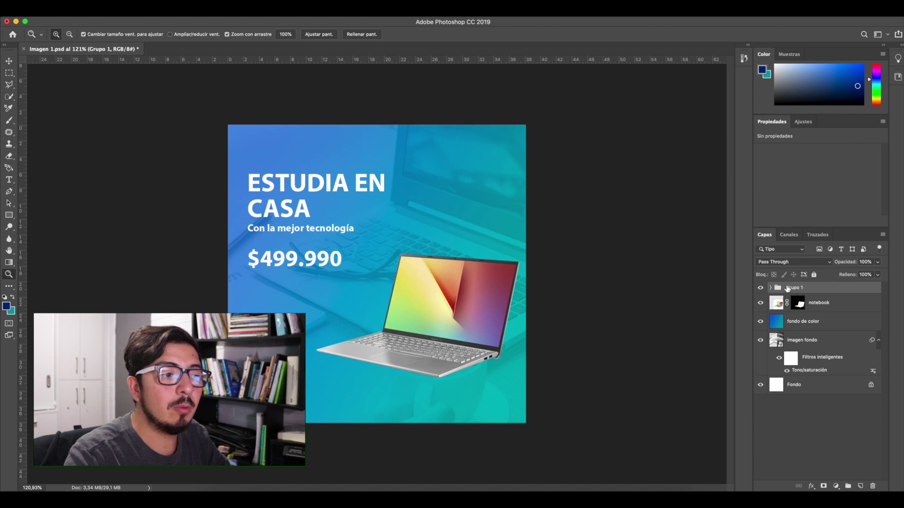
# Check the contents of the new layer group, rename it "Texto" and collapse it
pyautogui.click(770, 288)
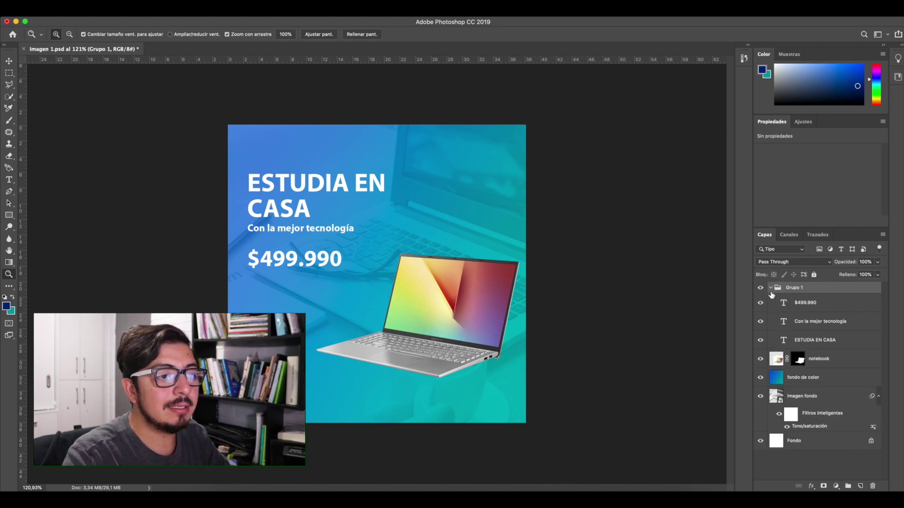
pyautogui.click(770, 287)
pyautogui.click(771, 288)
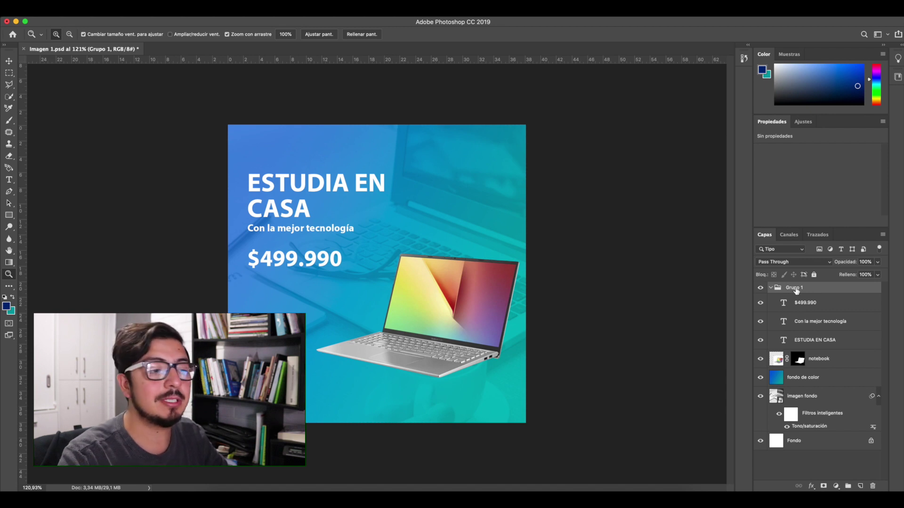
pyautogui.doubleClick(795, 288)
pyautogui.write('Texto')
pyautogui.press('Return')
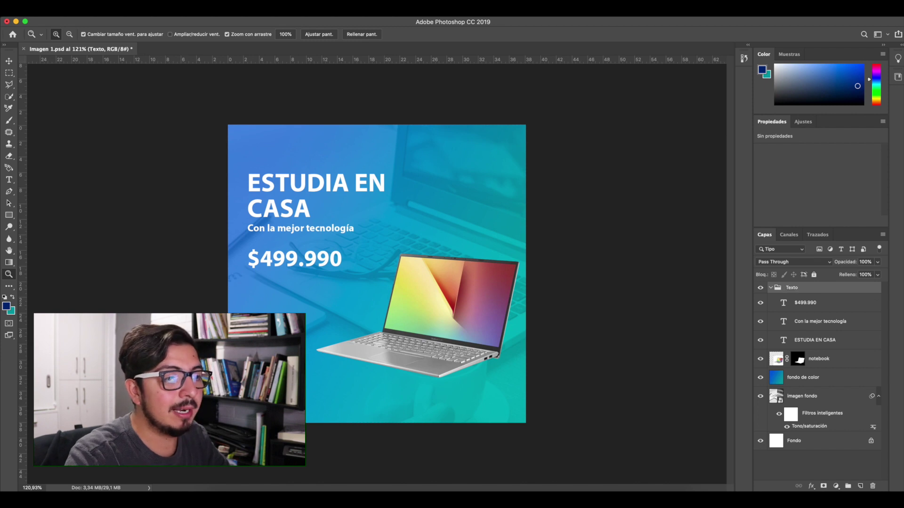
pyautogui.click(770, 288)
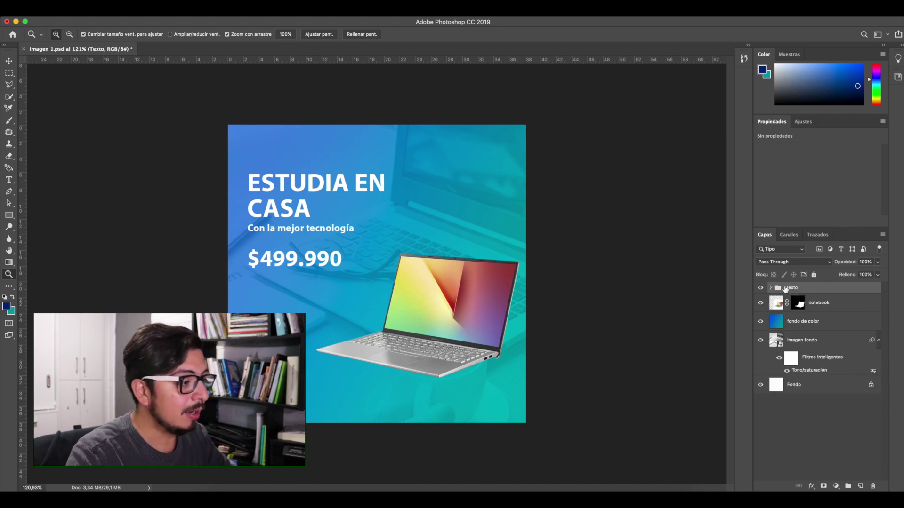
# Scale the Texto group up proportionally to about 110% and move it slightly up on the canvas
pyautogui.hotkey('ctrl', 't')
pyautogui.moveTo(386, 268)
pyautogui.mouseDown()
pyautogui.moveTo(405, 282)
pyautogui.moveTo(397, 276)
pyautogui.mouseUp()
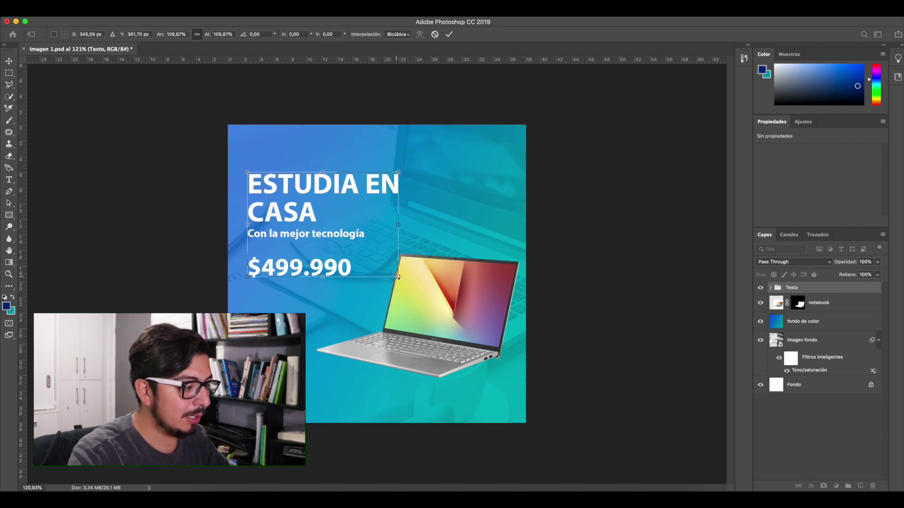
pyautogui.moveTo(362, 193); pyautogui.dragTo(360, 182)
pyautogui.press('Return')
pyautogui.press('z')
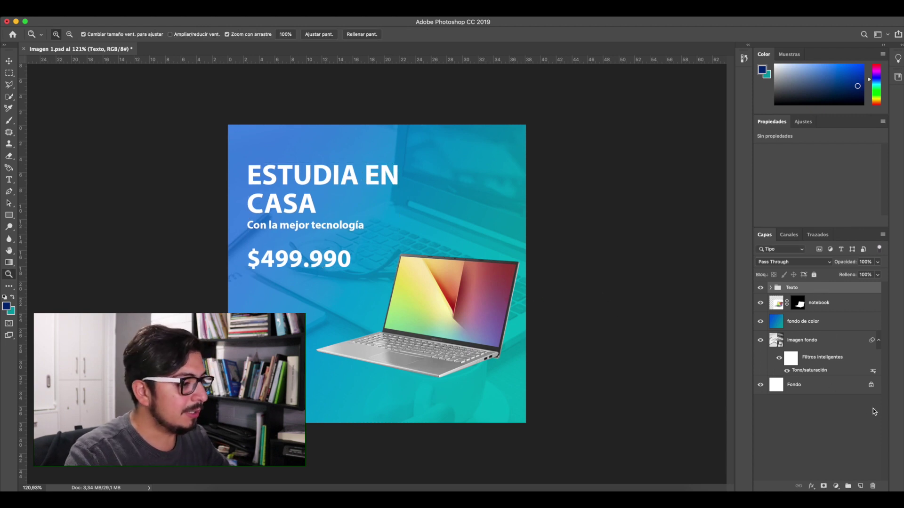
pyautogui.press('t')
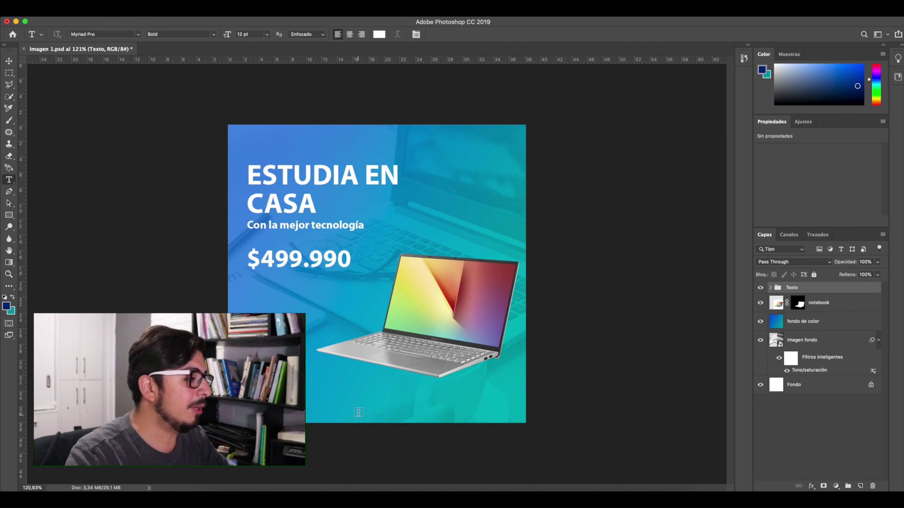
pyautogui.click(507, 434)
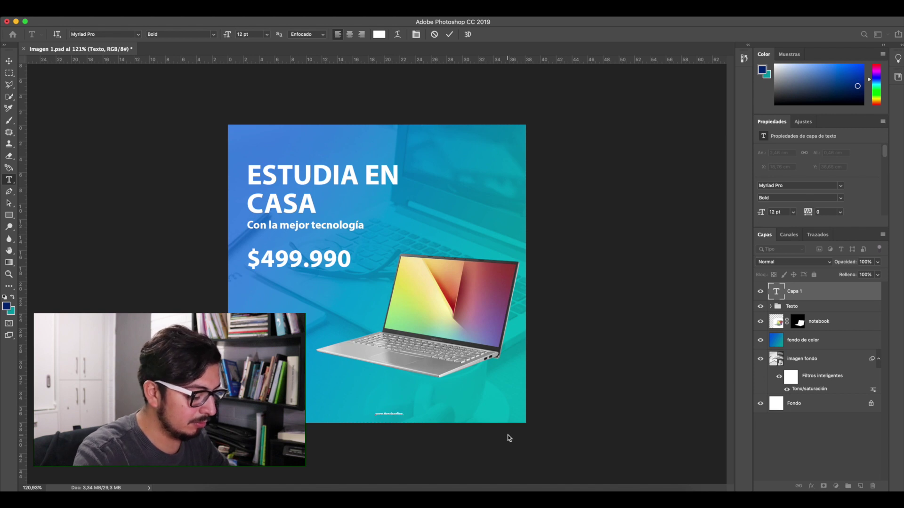
pyautogui.hotkey('ctrl', 't')
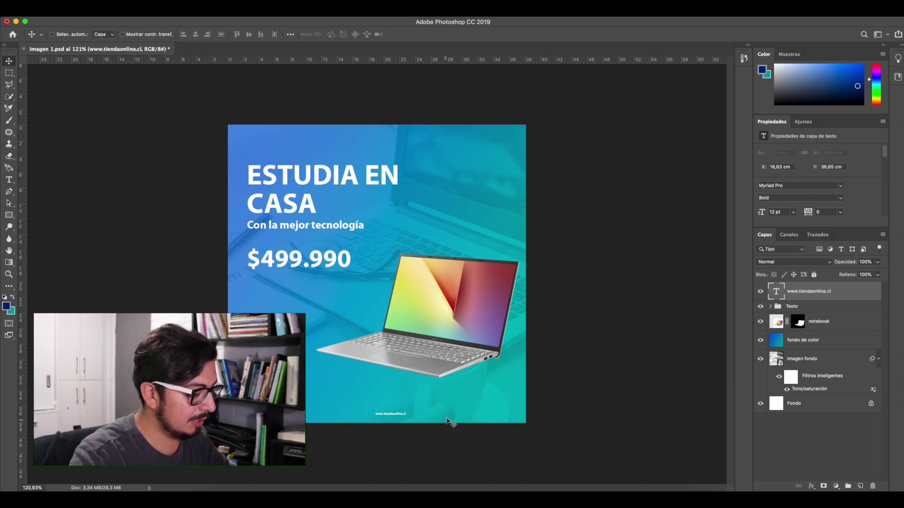
pyautogui.moveTo(416, 415); pyautogui.dragTo(496, 416)
pyautogui.press('Return')
pyautogui.press('z')
pyautogui.moveTo(447, 207); pyautogui.dragTo(488, 347)
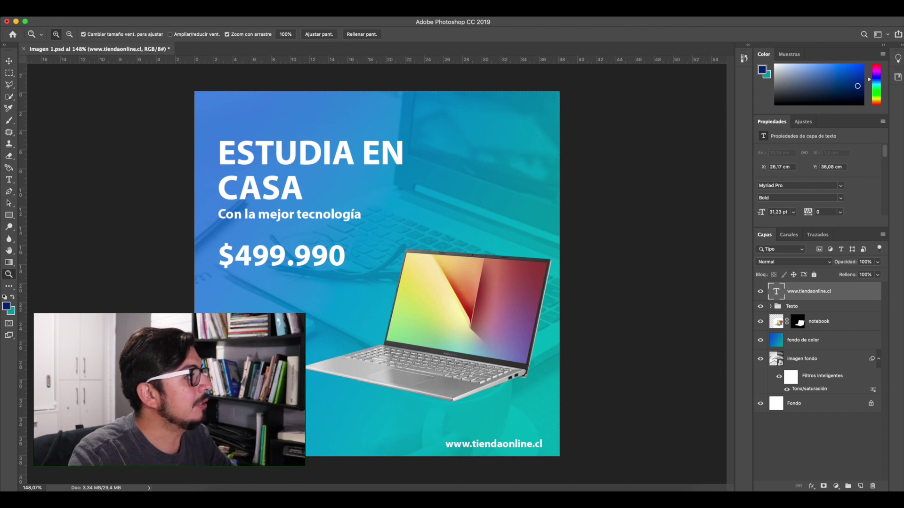
# Try to save the composition as "Imagen 1.psd" in Photoshop format in the "grafica 1 ejemplo" folder
pyautogui.click(67, 3)
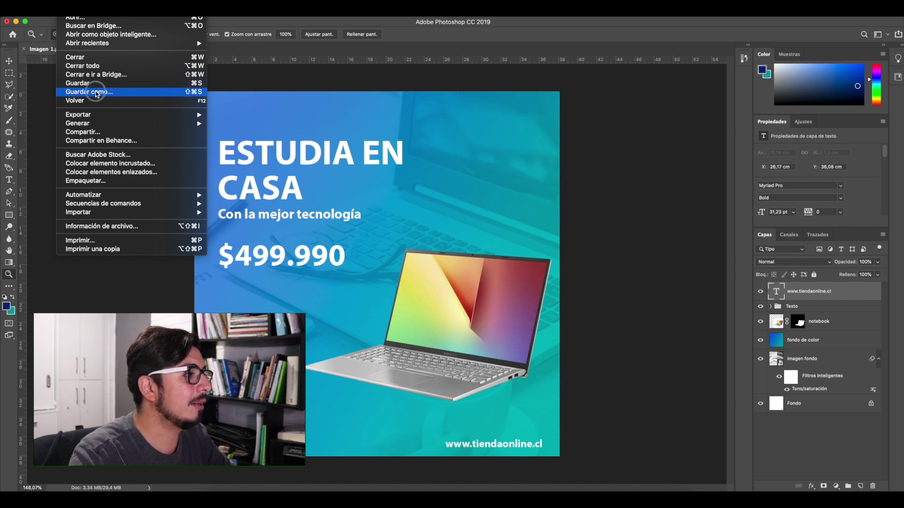
pyautogui.click(98, 92)
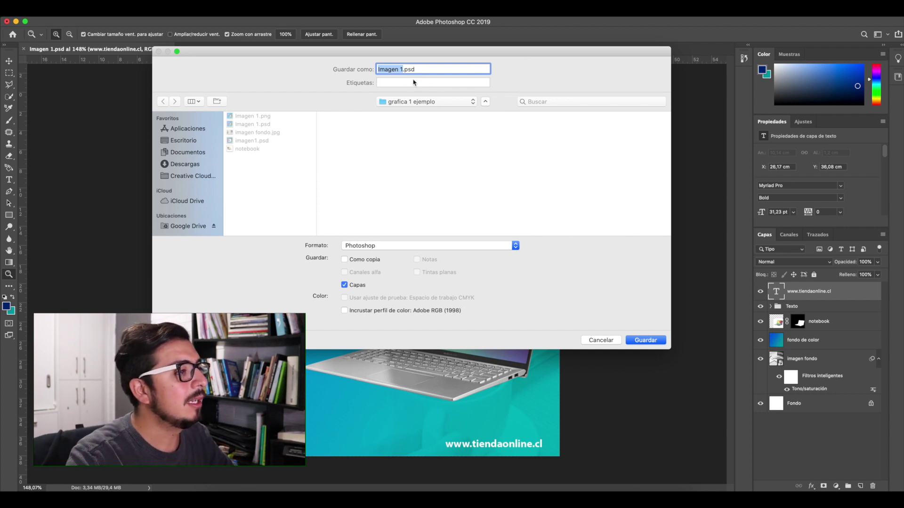
pyautogui.click(401, 71)
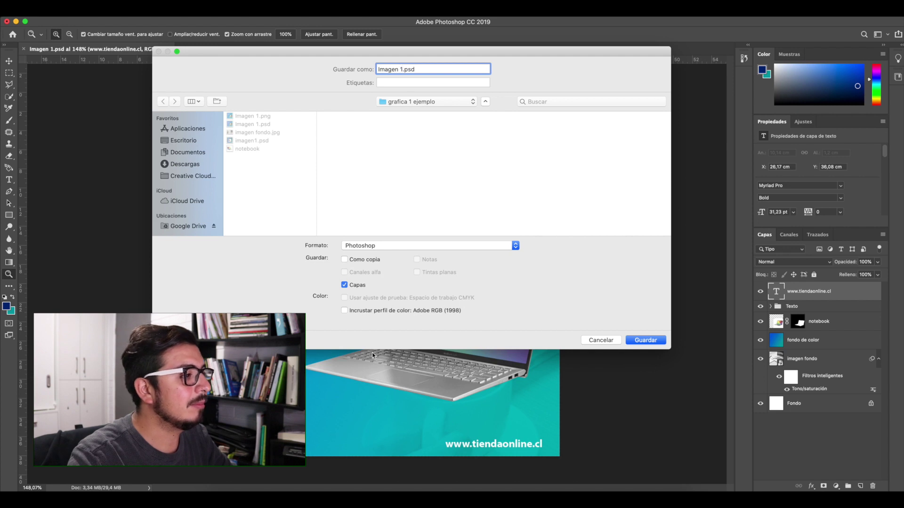
pyautogui.click(395, 249)
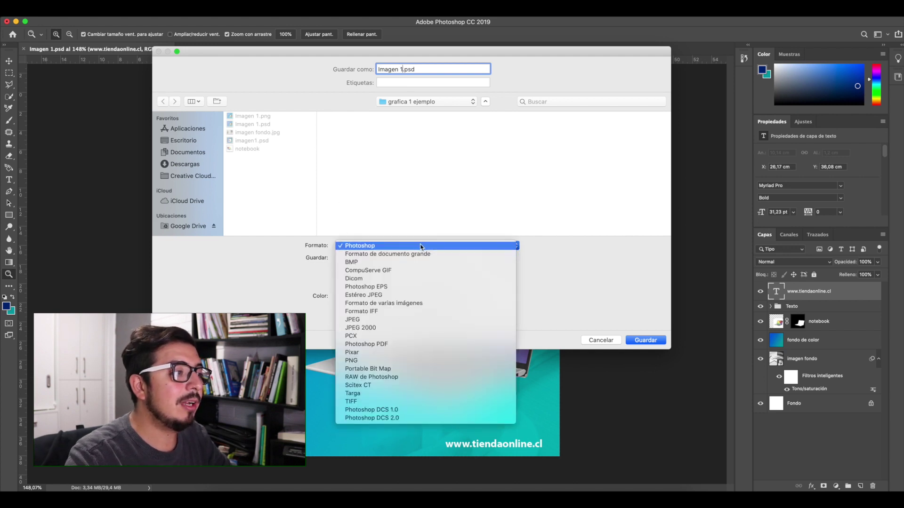
pyautogui.click(606, 260)
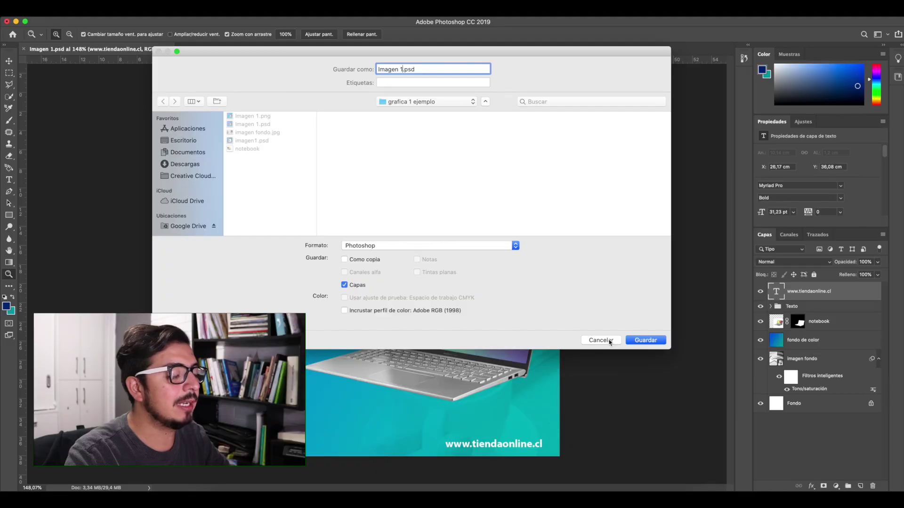
pyautogui.click(646, 340)
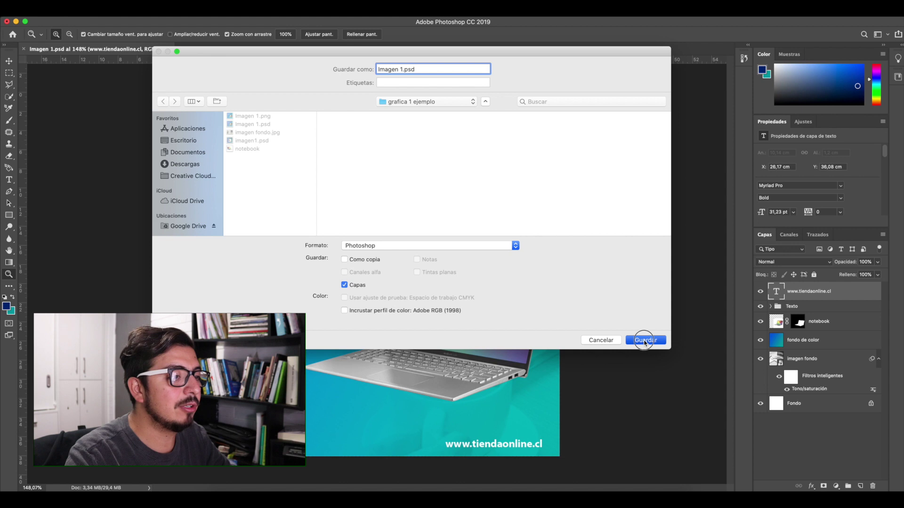
pyautogui.press('Escape')
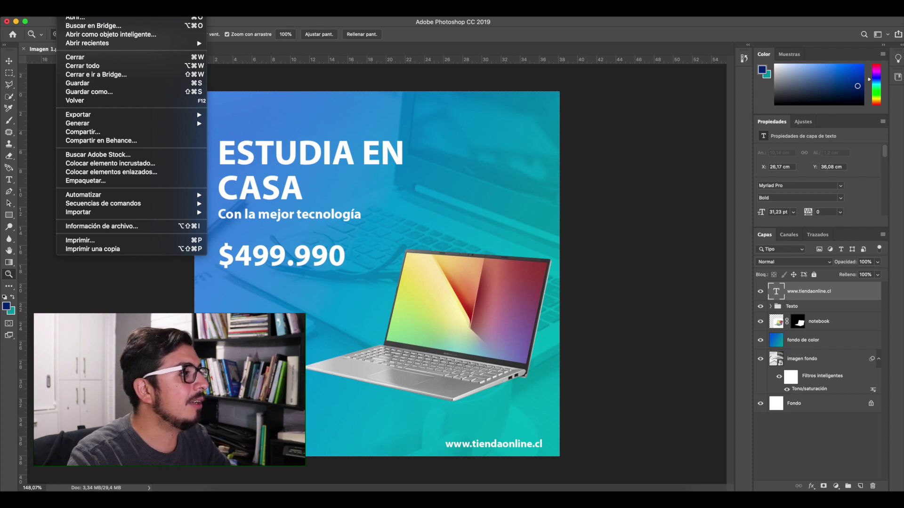
# Open the Export As settings for the composition and reposition the dialog over the canvas
pyautogui.moveTo(99, 118)
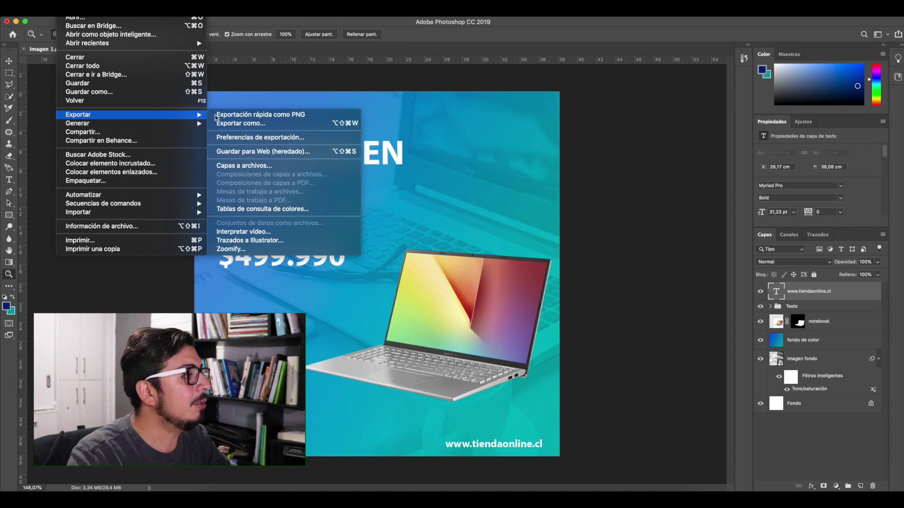
pyautogui.click(255, 125)
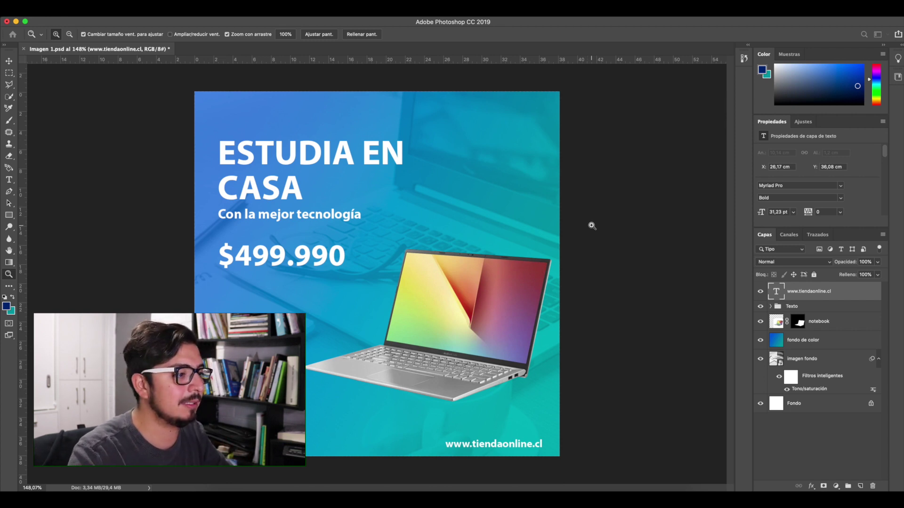
pyautogui.press('alt+shift+super+w')
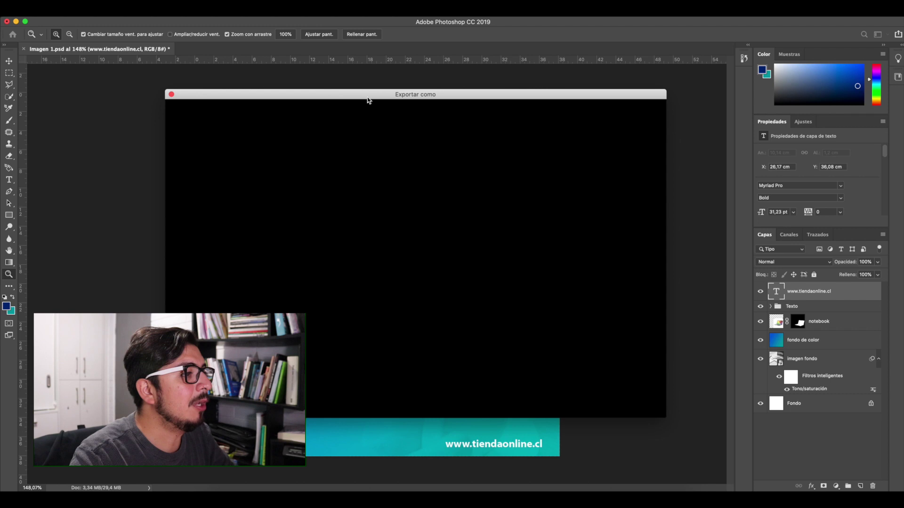
pyautogui.moveTo(410, 97); pyautogui.dragTo(376, 84)
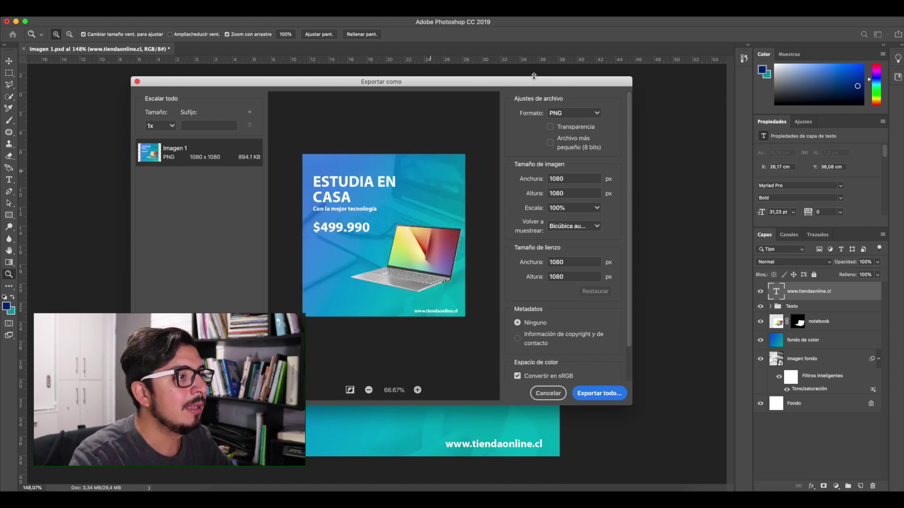
pyautogui.moveTo(537, 82); pyautogui.dragTo(530, 81)
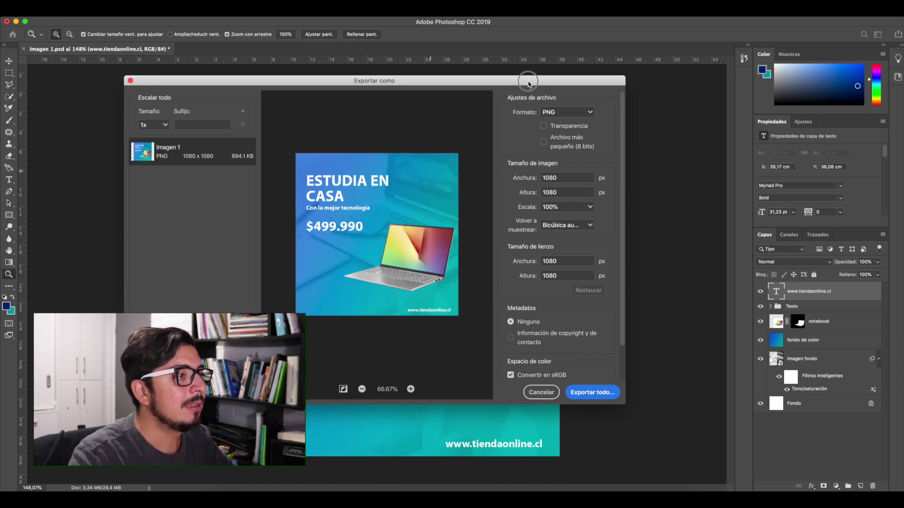
# Examine the export settings: the available file formats, transparency, image width, metadata and color space options
pyautogui.click(590, 114)
pyautogui.click(593, 95)
pyautogui.click(587, 116)
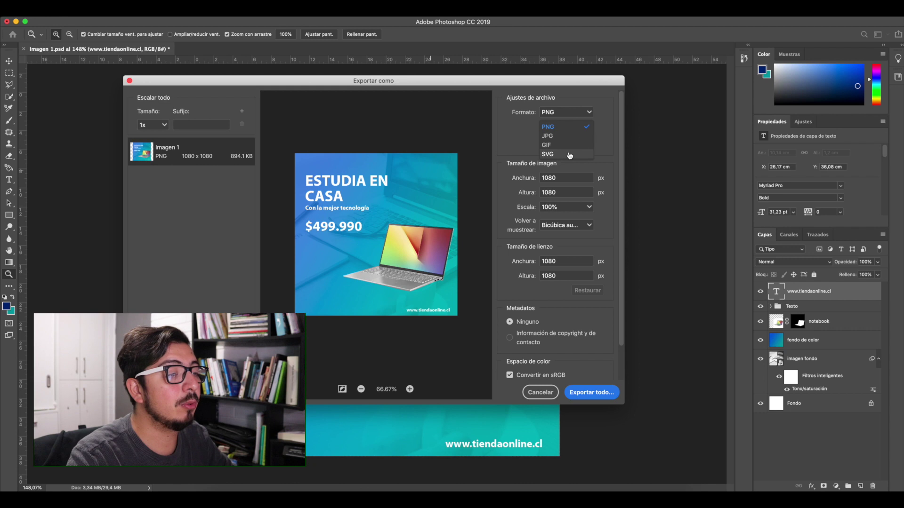
pyautogui.click(589, 99)
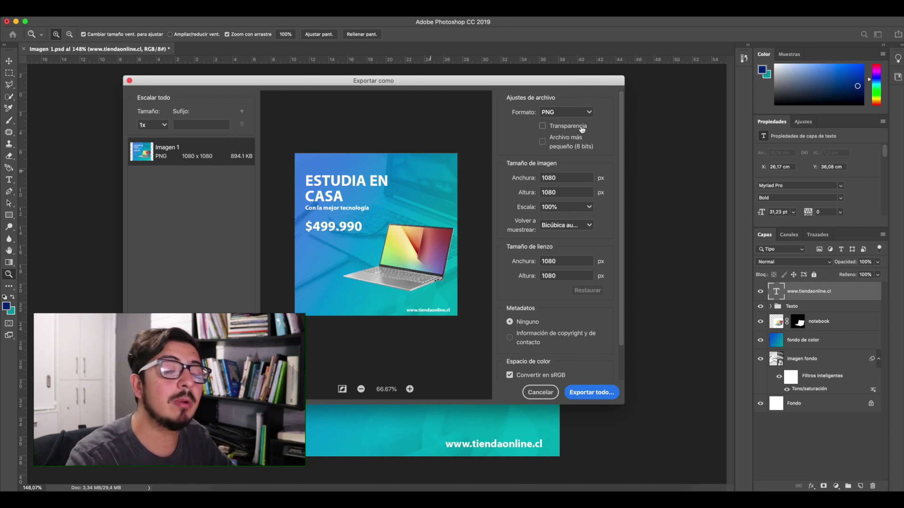
pyautogui.click(543, 127)
pyautogui.click(542, 126)
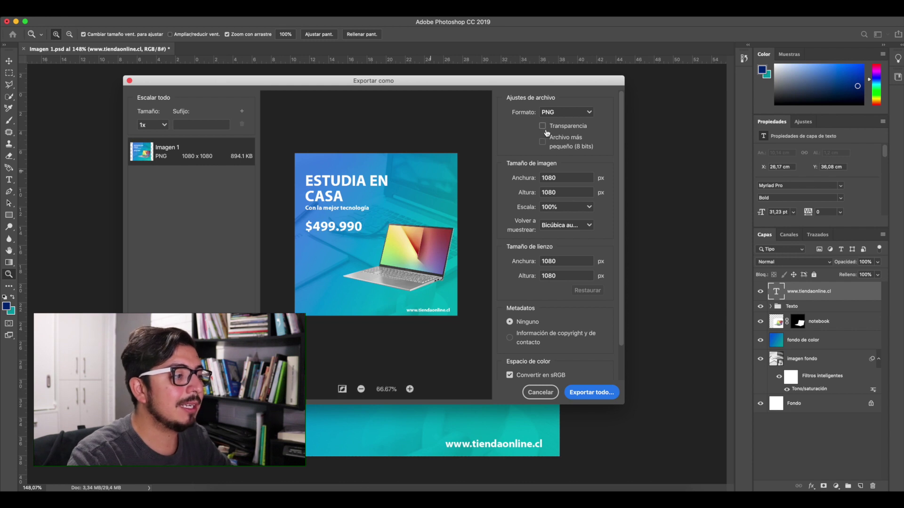
pyautogui.doubleClick(566, 178)
pyautogui.click(597, 159)
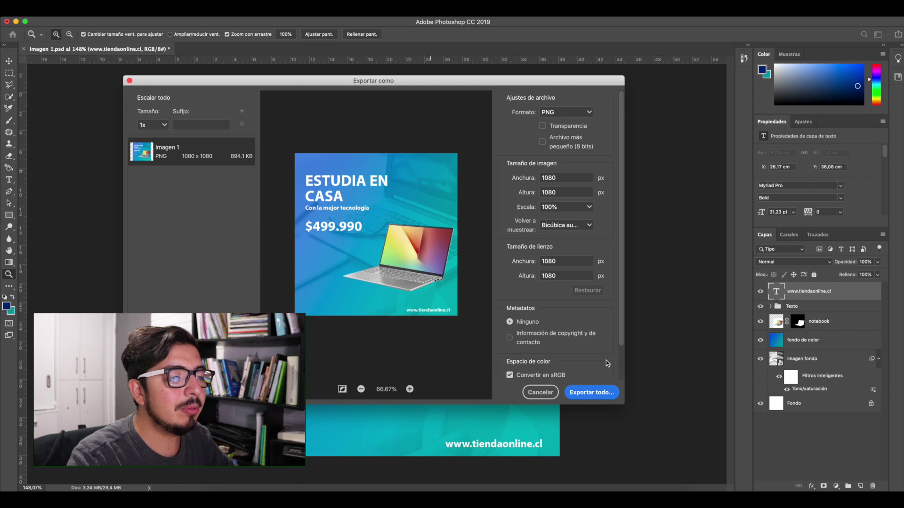
pyautogui.scroll(-2, 603, 353)
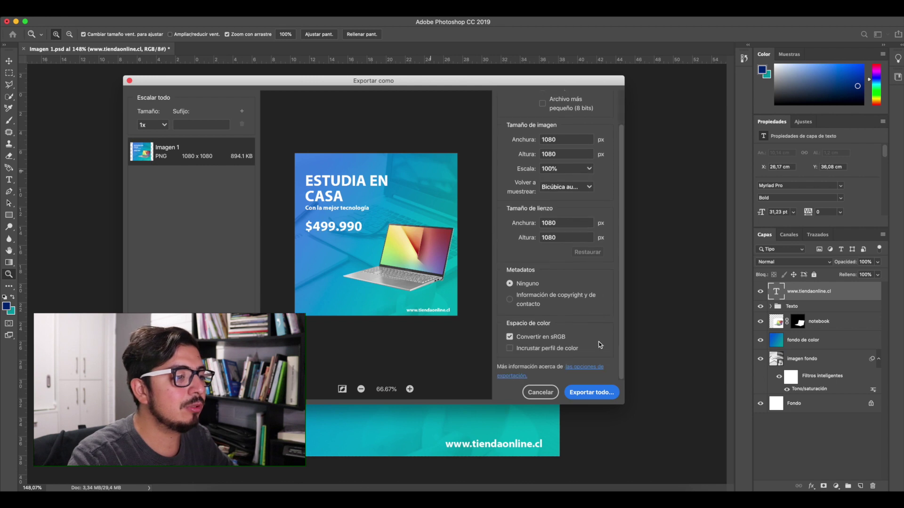
# Export the composition at 1080 x 1080 px as "rrss.png" into the "grafica 1 ejemplo" folder
pyautogui.click(604, 391)
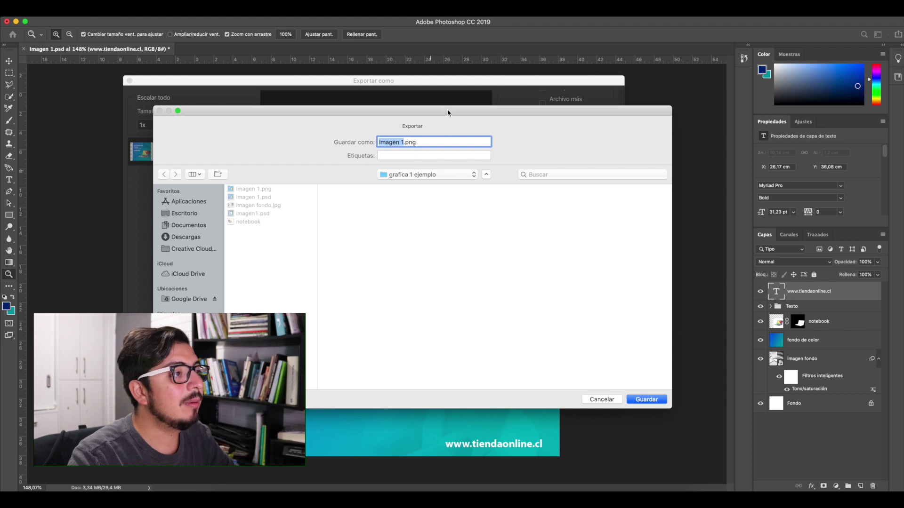
pyautogui.moveTo(448, 113); pyautogui.dragTo(435, 94)
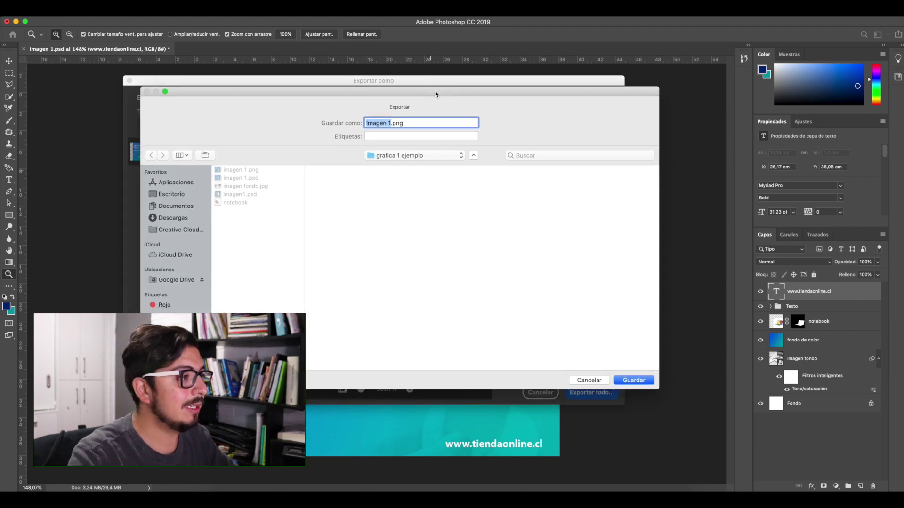
pyautogui.write('rrss')
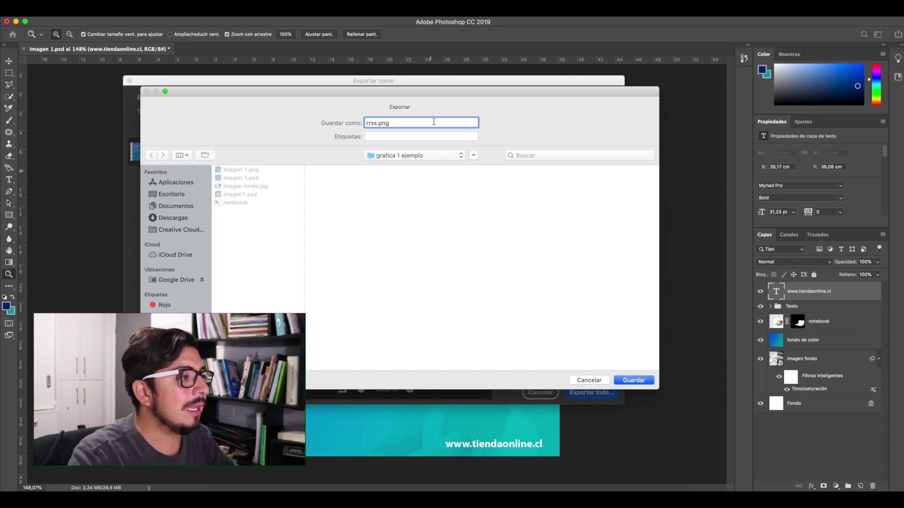
pyautogui.moveTo(420, 97); pyautogui.dragTo(399, 101)
pyautogui.click(397, 160)
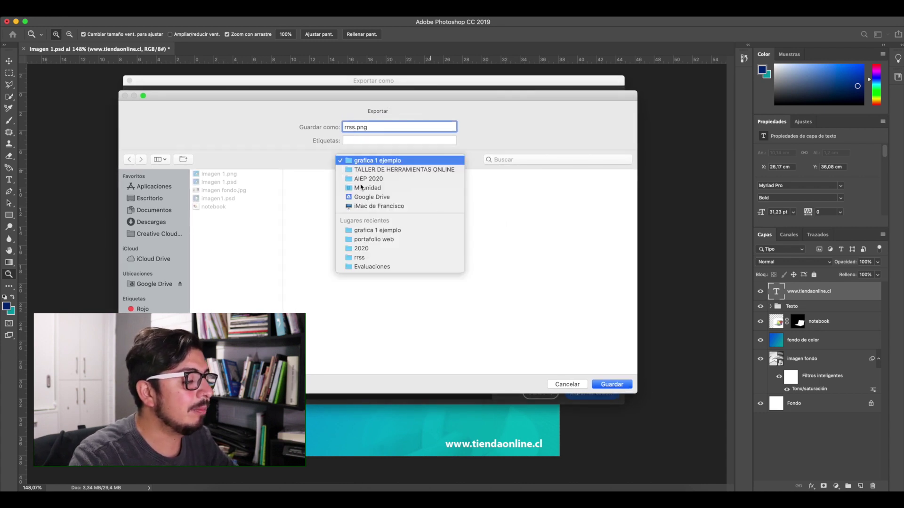
pyautogui.click(518, 196)
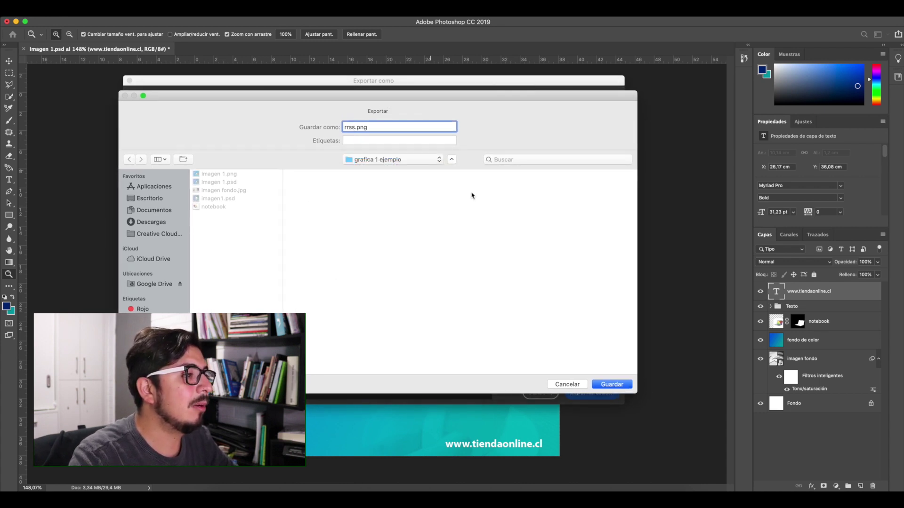
pyautogui.click(612, 385)
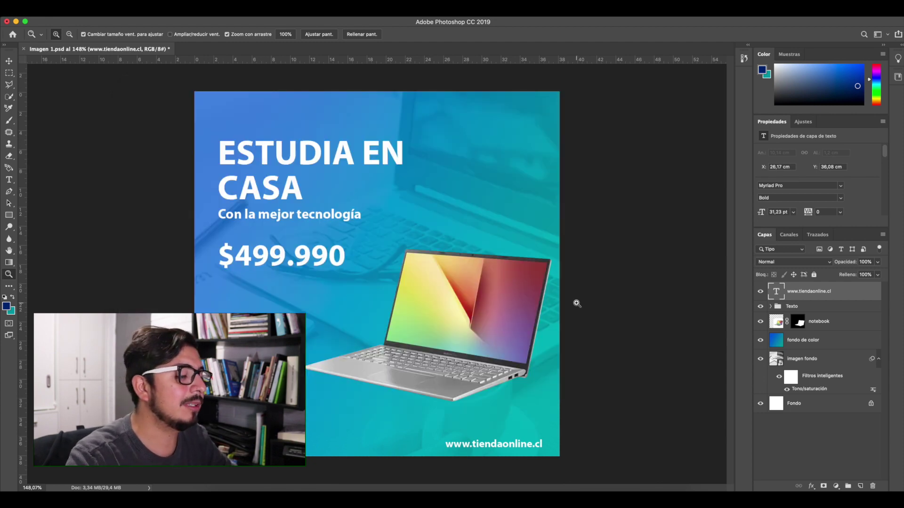
pyautogui.hotkey('ctrl', 'Up')
pyautogui.click(658, 167)
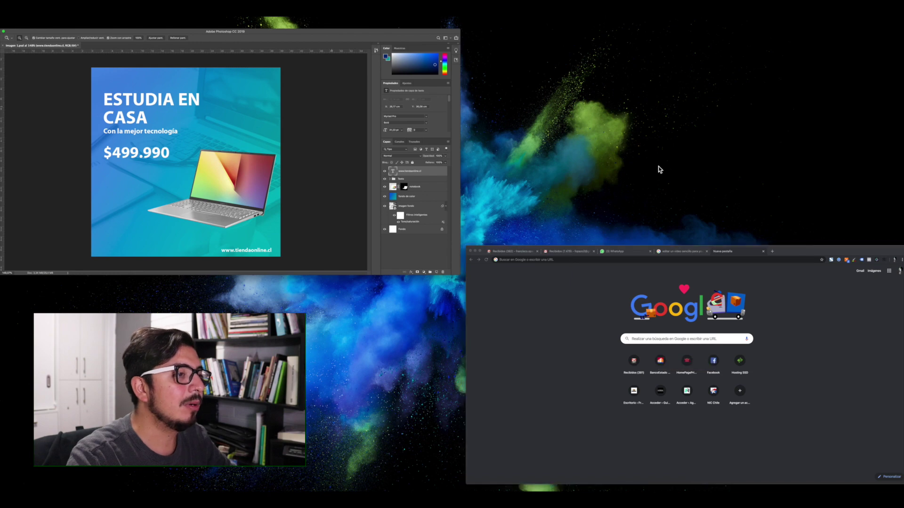
pyautogui.press('F11')
pyautogui.press('F11')
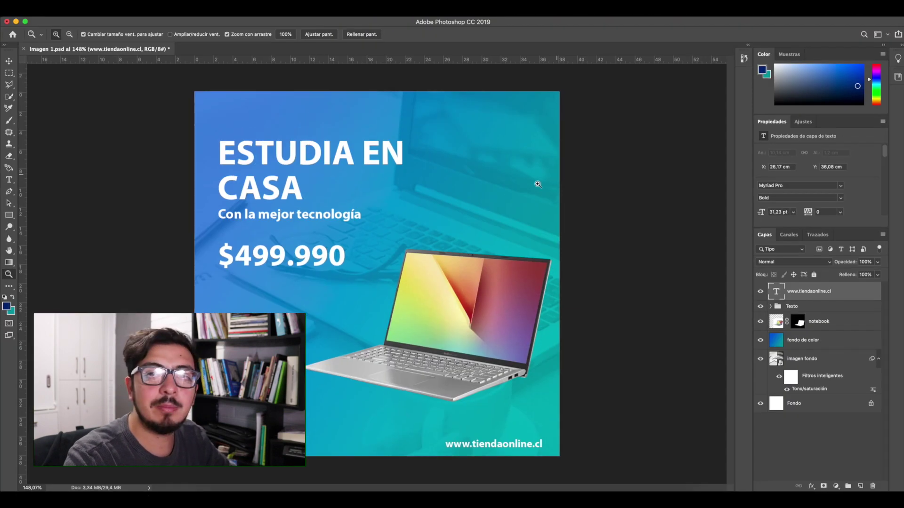